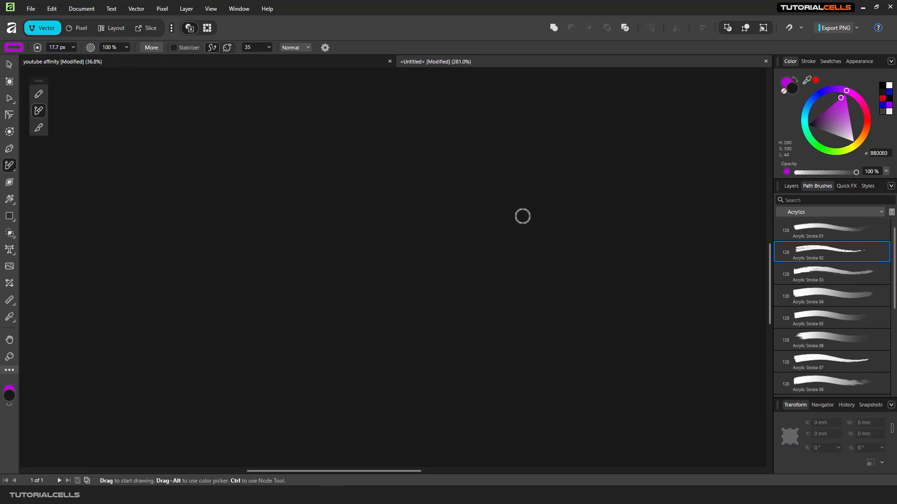
Choose the Clean Engraving 05 brush from the Engraving category and paint a wavy purple stroke across the canvas.
click(818, 210)
click(809, 237)
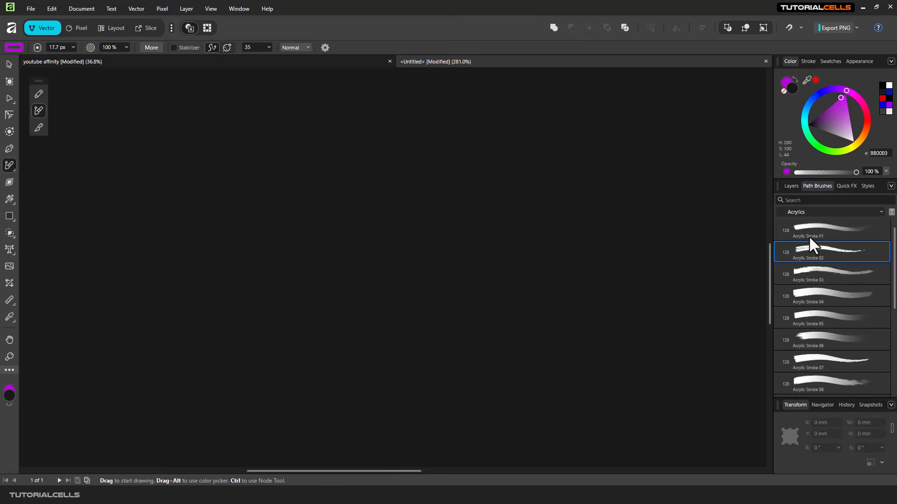
scroll(818, 286, down, 2)
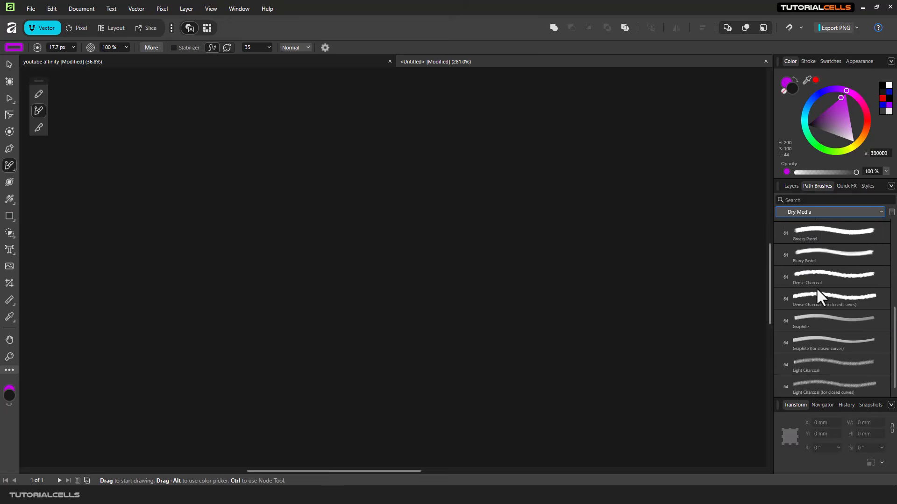
scroll(819, 289, up, 3)
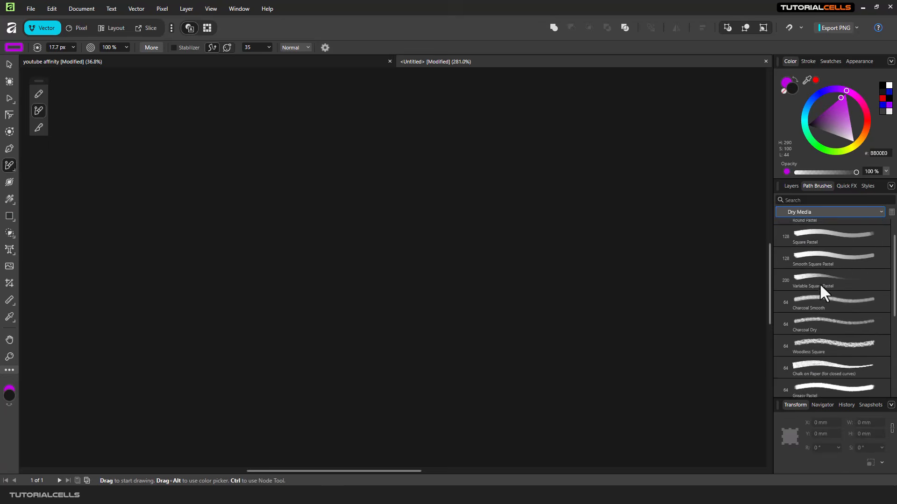
click(804, 212)
click(804, 249)
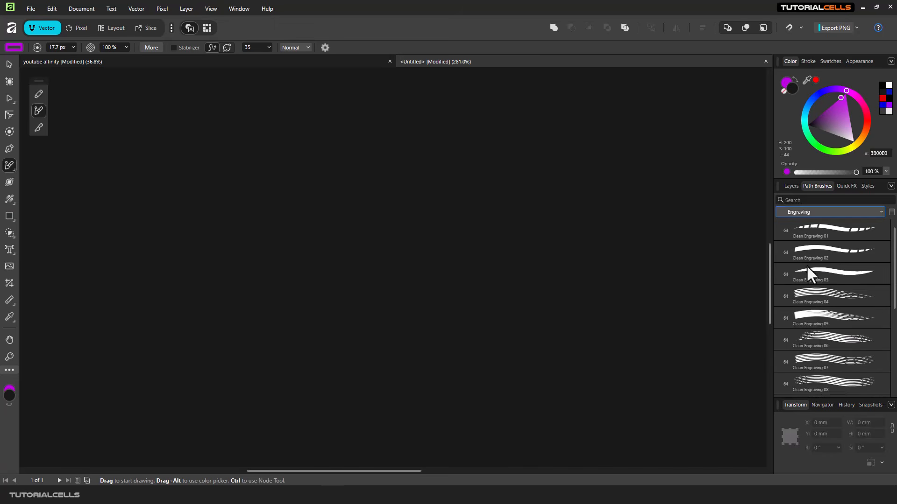
scroll(807, 273, down, 1)
click(812, 290)
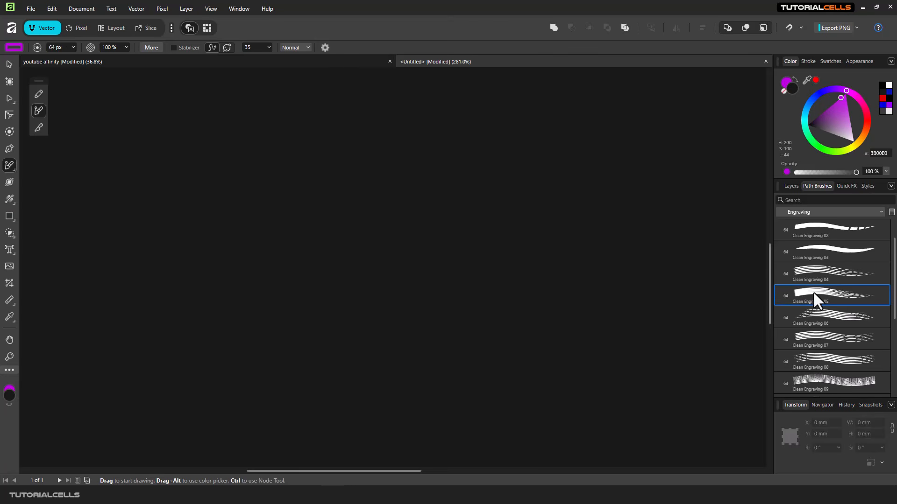
mouse_move(165, 195)
mouse_down()
mouse_move(280, 238)
mouse_move(440, 202)
mouse_up()
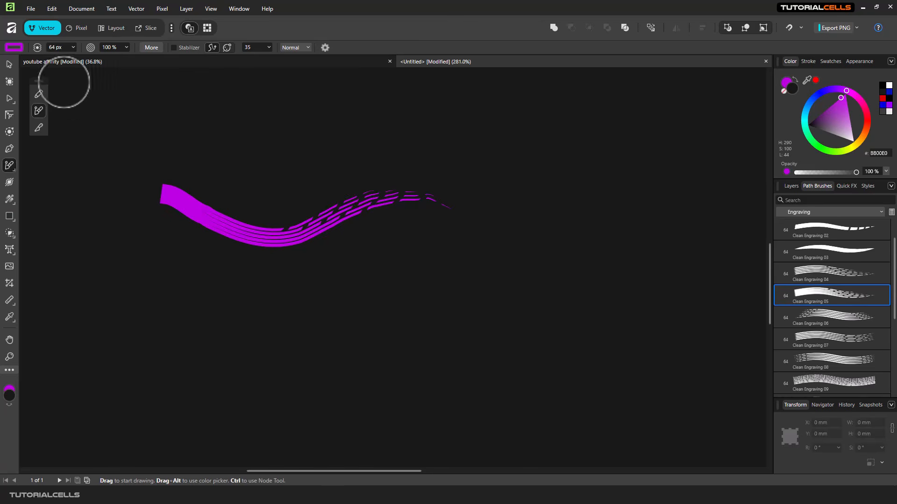
Set the brush colour to orange E09500 and the width to 37.5 px, and paint an uneven stroke below the purple one.
click(21, 48)
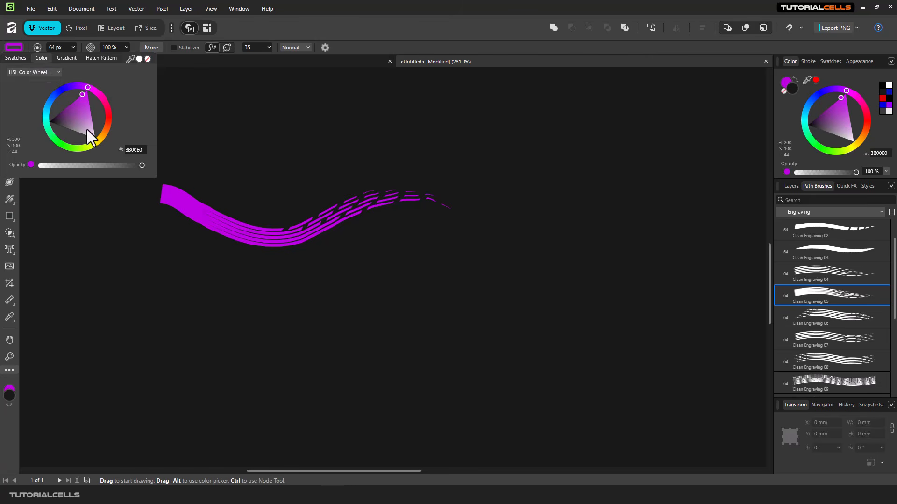
mouse_move(100, 134)
mouse_down()
mouse_move(108, 129)
mouse_move(104, 139)
mouse_up()
click(72, 46)
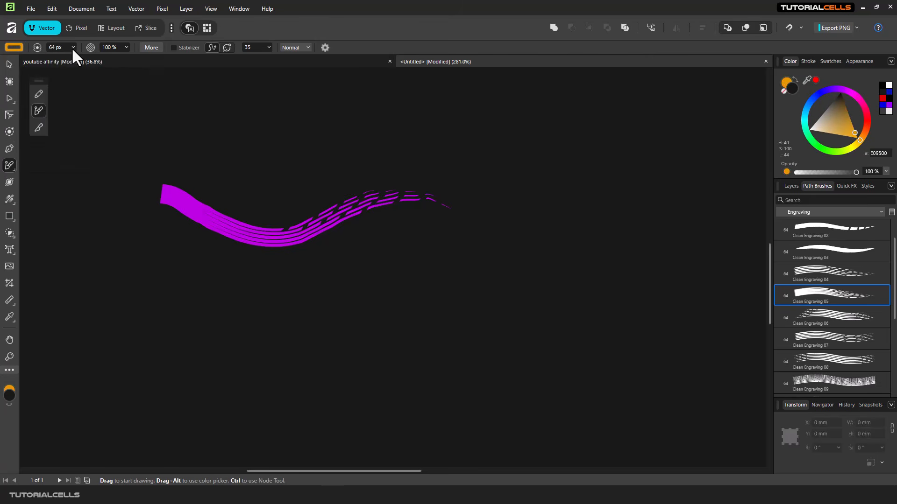
click(73, 46)
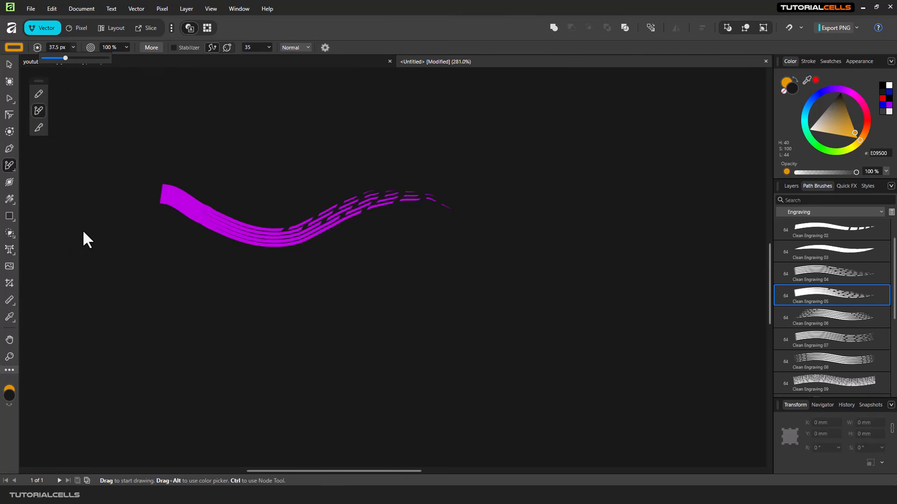
mouse_move(109, 233)
mouse_down()
mouse_move(178, 281)
mouse_move(267, 285)
mouse_move(314, 341)
mouse_move(387, 303)
mouse_move(423, 271)
mouse_up()
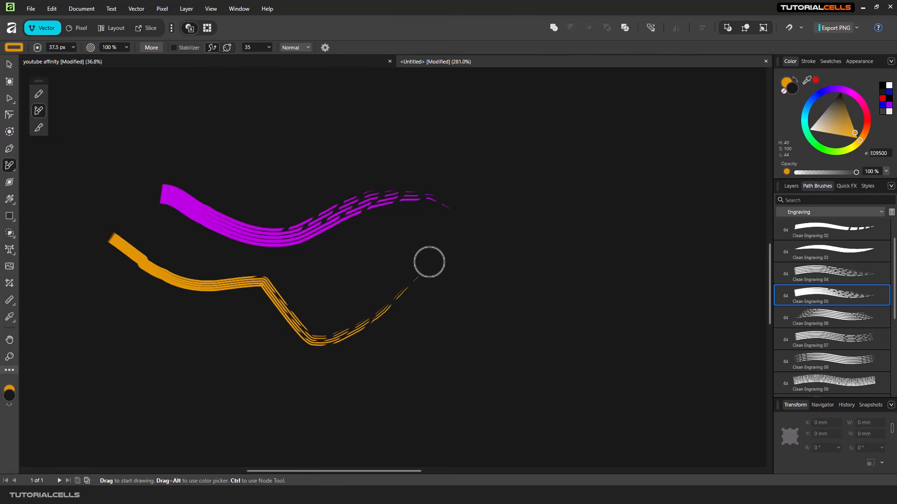
Lower the brush opacity to 25 %, paint a faint orange stroke above the purple one, and select the purple stroke.
click(126, 47)
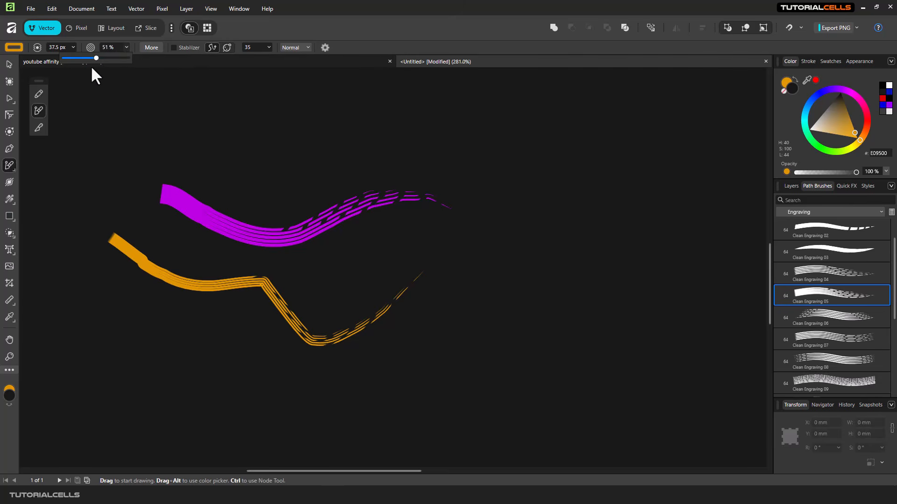
mouse_move(140, 134)
mouse_down()
mouse_move(215, 133)
mouse_move(377, 176)
mouse_up()
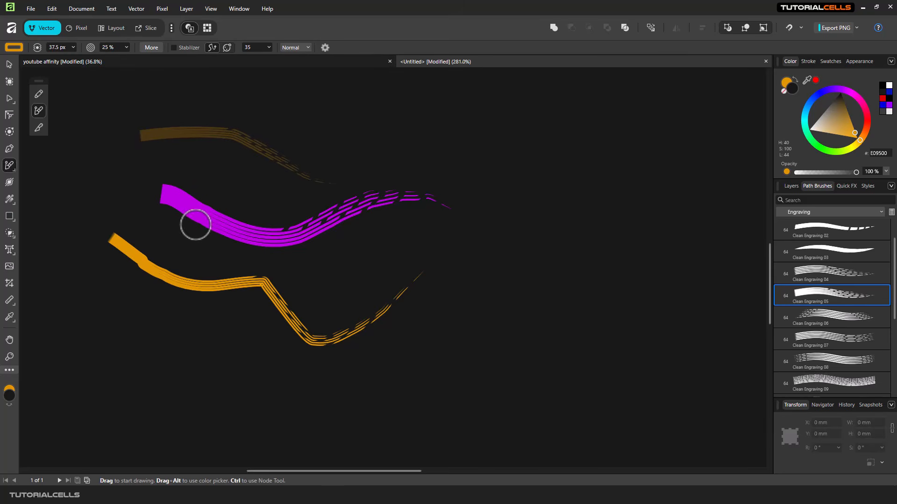
click(9, 64)
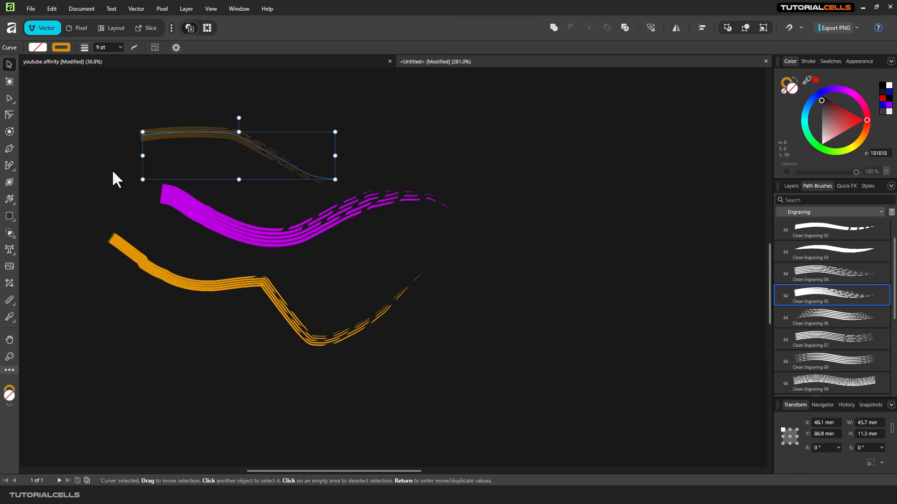
click(183, 210)
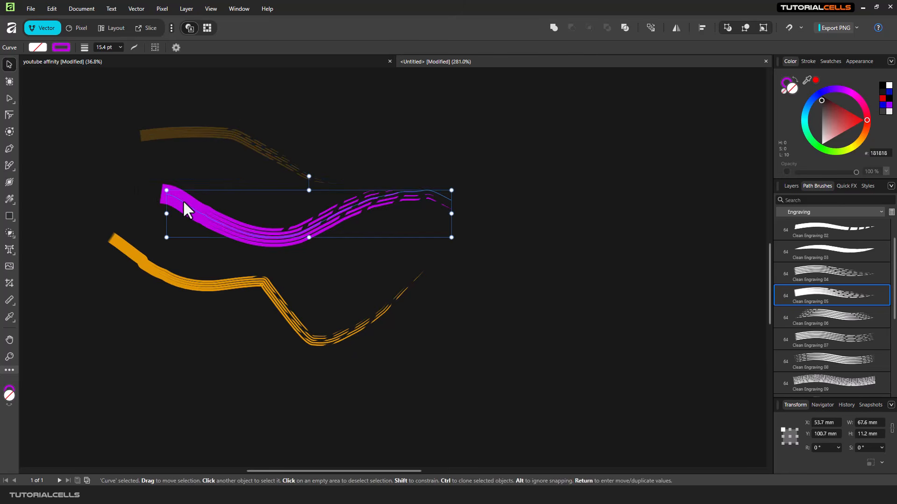
Return to the vector brush, set its opacity to 29 %, and open the detailed brush settings.
click(9, 165)
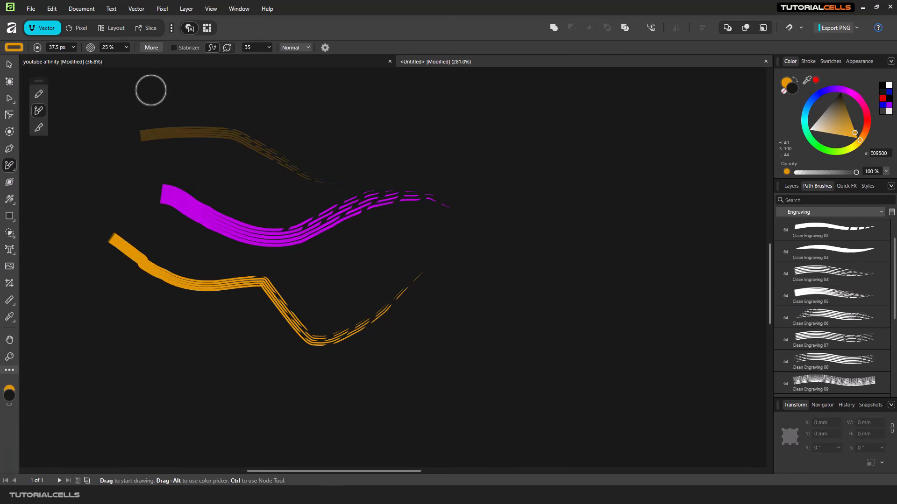
click(126, 47)
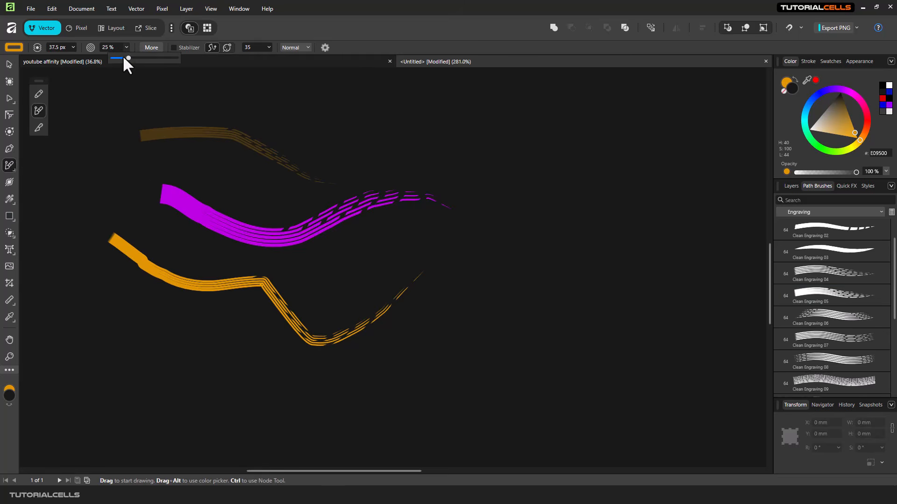
click(152, 48)
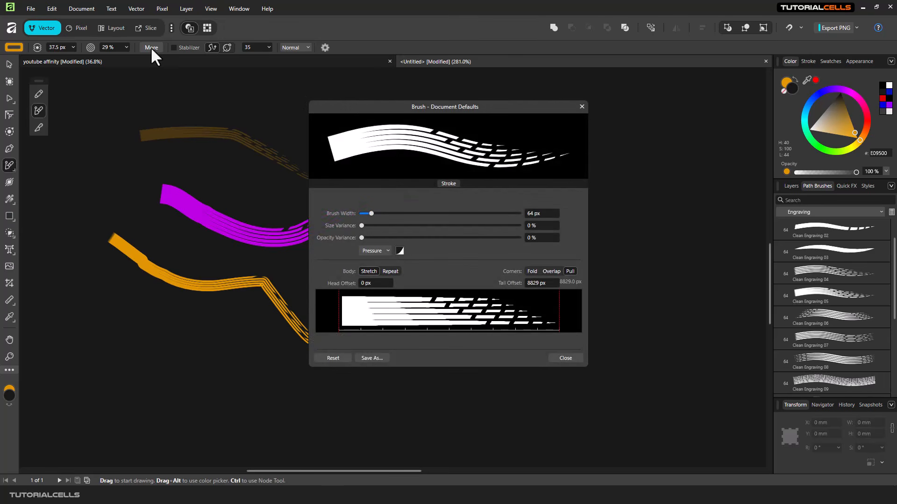
drag(356, 107, 360, 106)
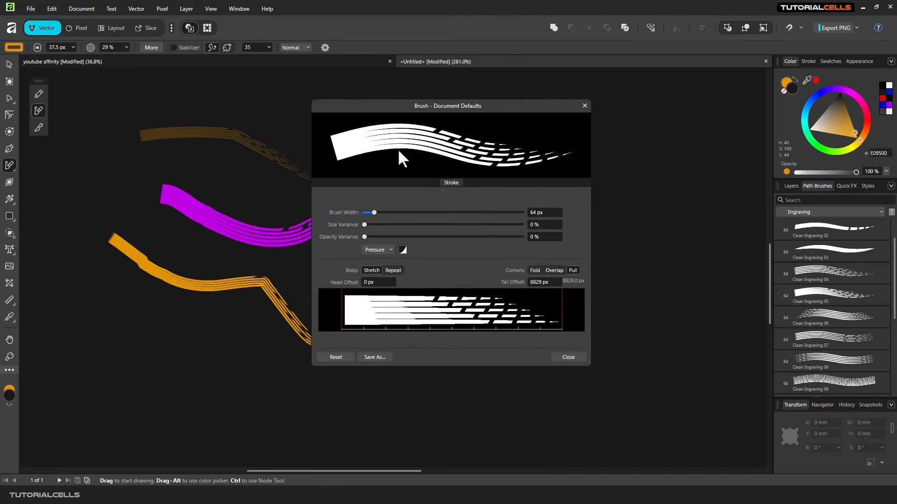
drag(415, 110, 504, 118)
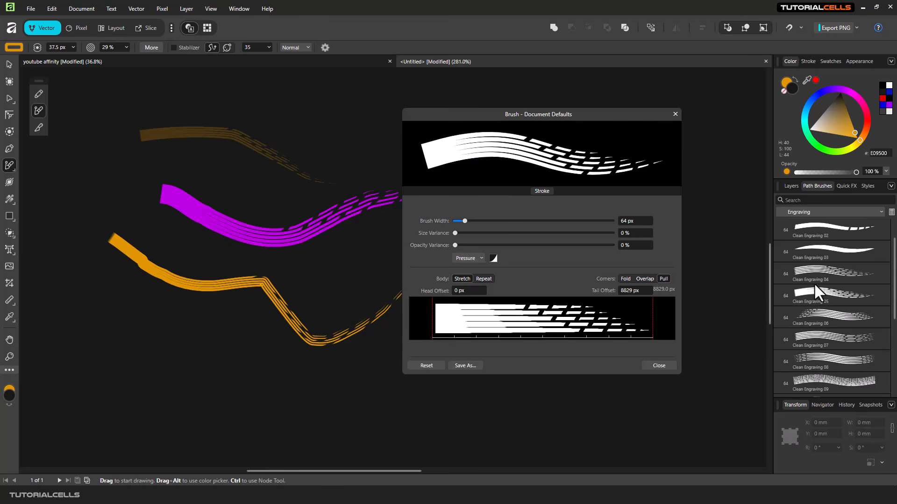
Choose the Gouache 01 brush from the Gouaches category and close the brush settings.
scroll(814, 283, up, 1)
click(801, 212)
click(803, 259)
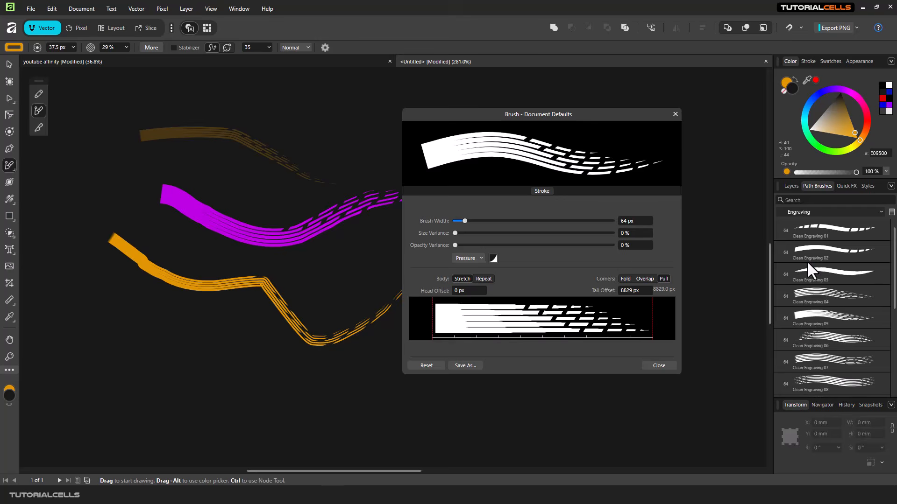
click(810, 226)
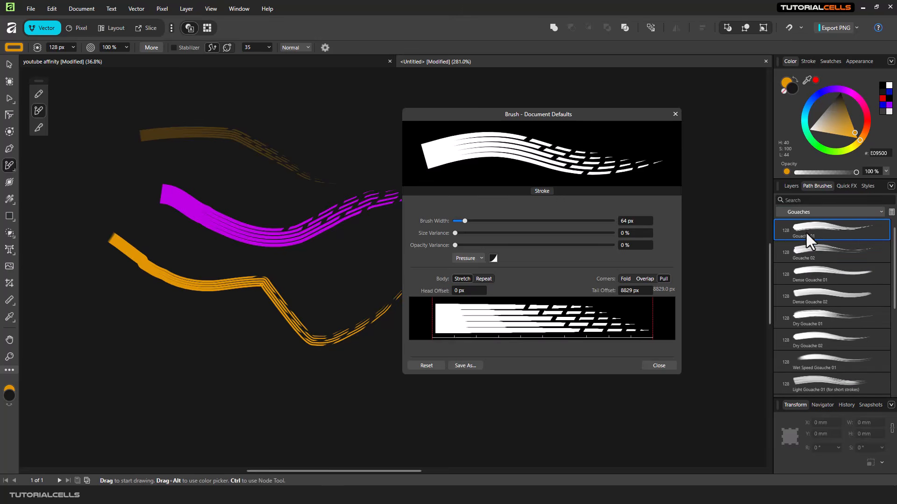
click(671, 116)
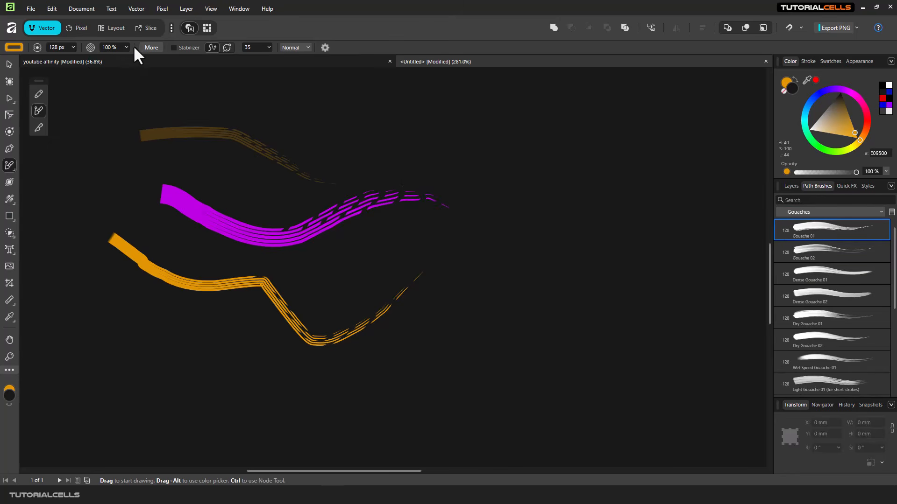
Examine the width, variance, body and corner settings of Gouache 01 in the document defaults and in its brush editor.
click(148, 48)
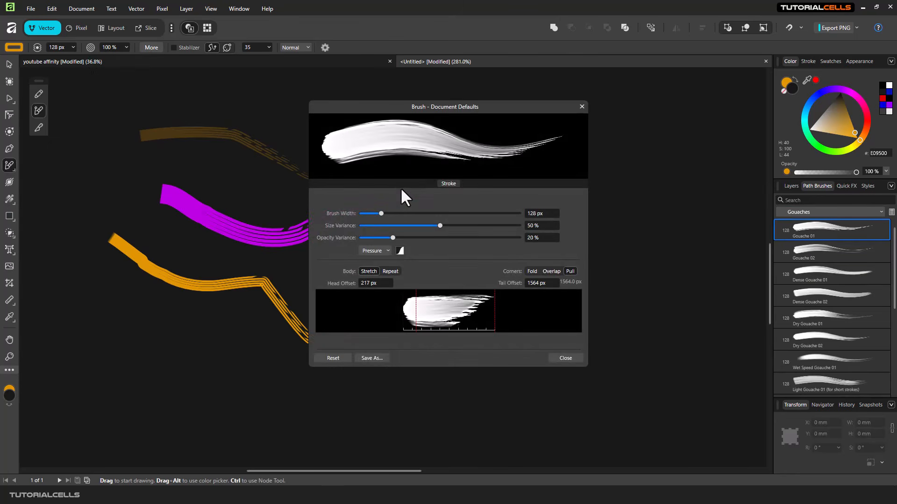
click(581, 106)
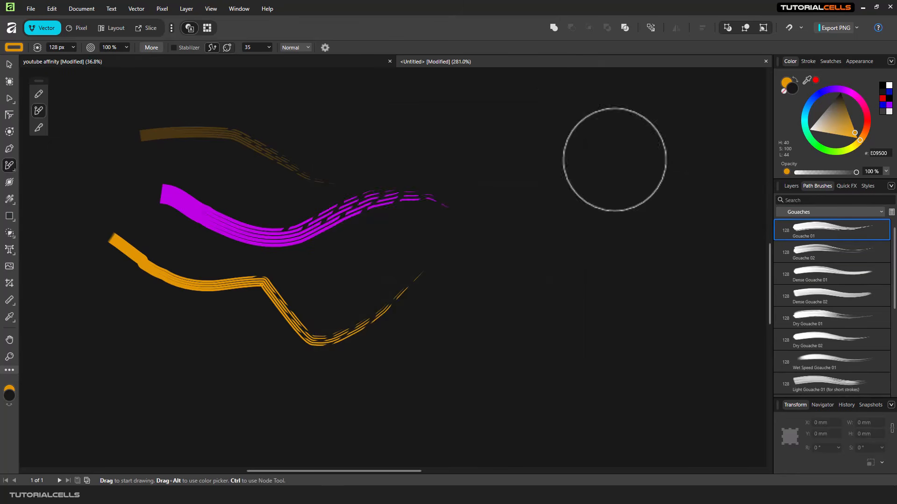
double_click(801, 231)
mouse_move(439, 118)
mouse_down()
mouse_move(477, 124)
mouse_move(504, 116)
mouse_up()
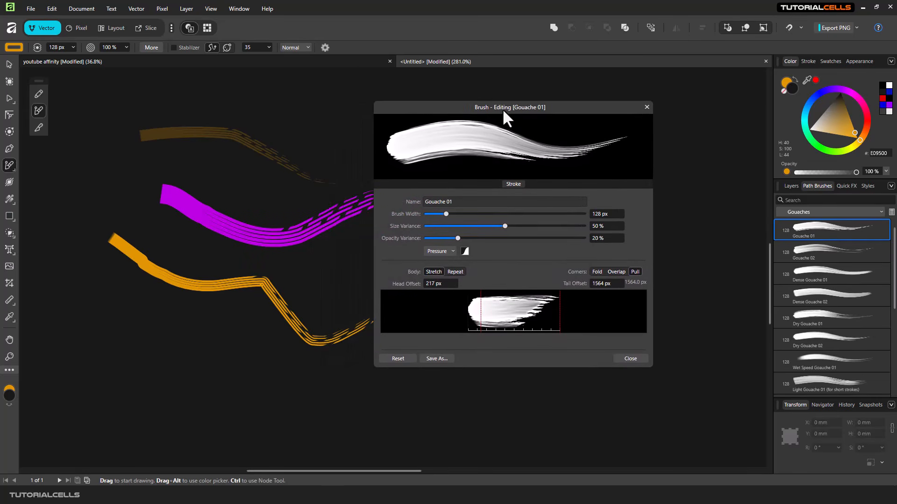
click(646, 108)
Try a thick diagonal orange gouache stroke across the existing strokes, and undo it.
mouse_move(213, 91)
mouse_down()
mouse_move(323, 354)
mouse_move(388, 400)
mouse_up()
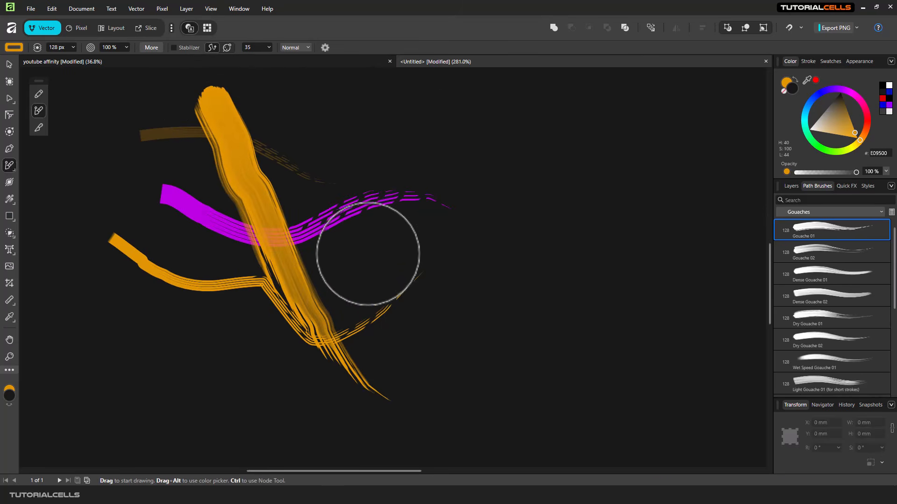
key(ctrl+z)
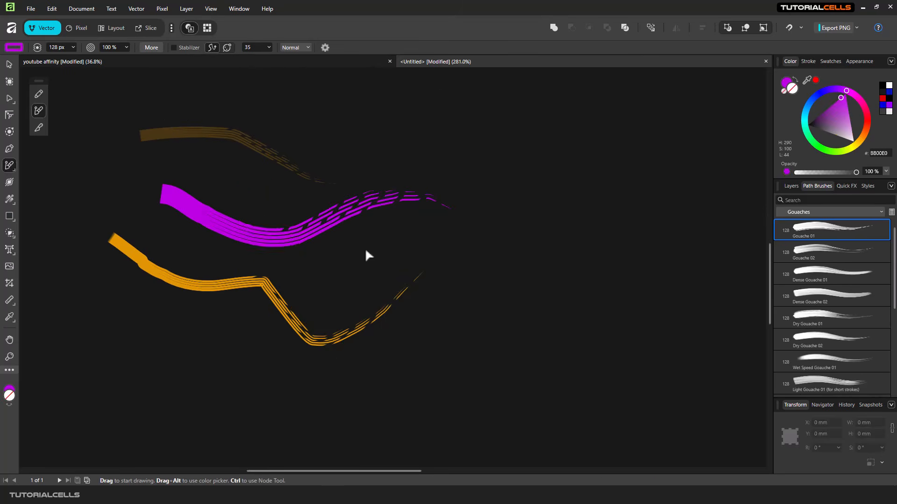
Set the brush blend mode to Multiply and paint two overlapping diagonal gouache strokes down across the existing strokes.
click(298, 48)
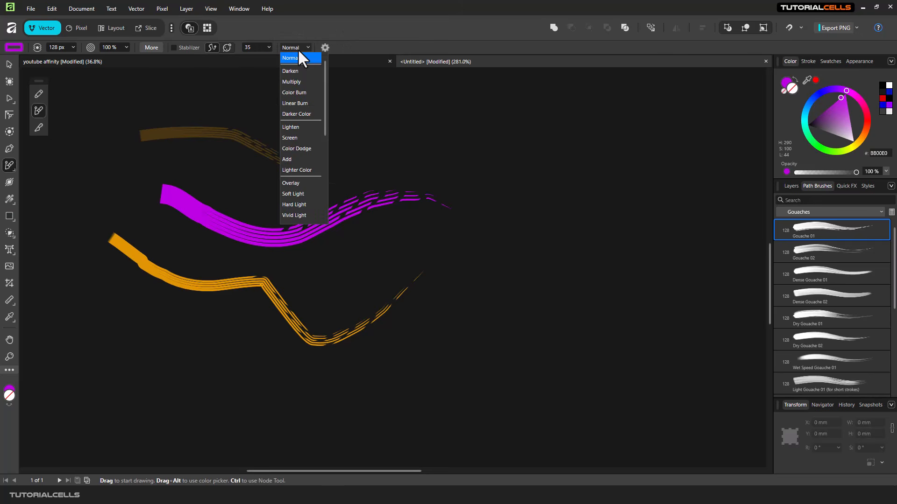
click(298, 80)
mouse_move(200, 90)
mouse_down()
mouse_move(257, 232)
mouse_move(269, 317)
mouse_move(261, 380)
mouse_up()
mouse_move(162, 88)
mouse_down()
mouse_move(210, 160)
mouse_move(265, 334)
mouse_up()
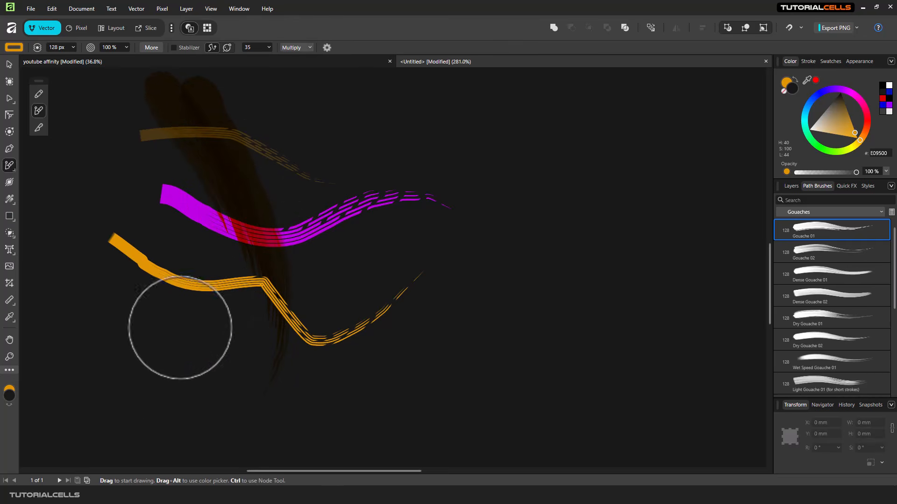
Switch the brush blend mode to Linear Light and paint two hook-shaped gouache strokes curving over the existing artwork.
click(292, 47)
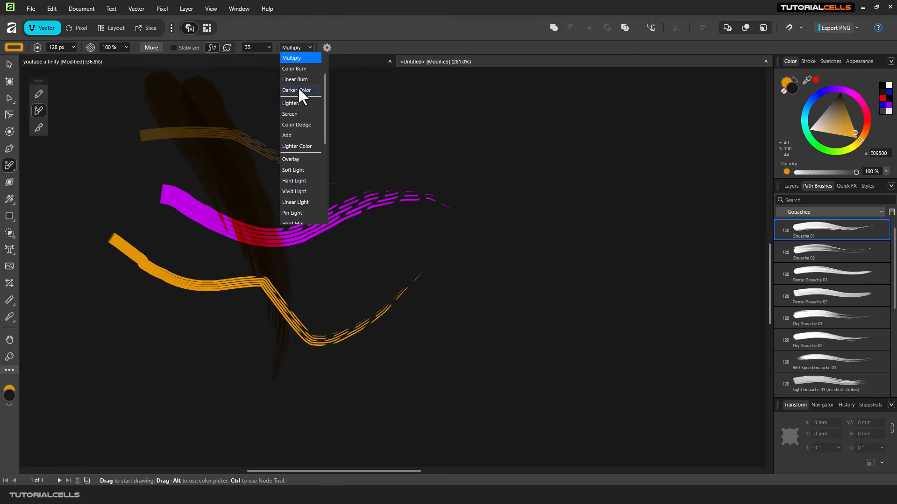
click(298, 89)
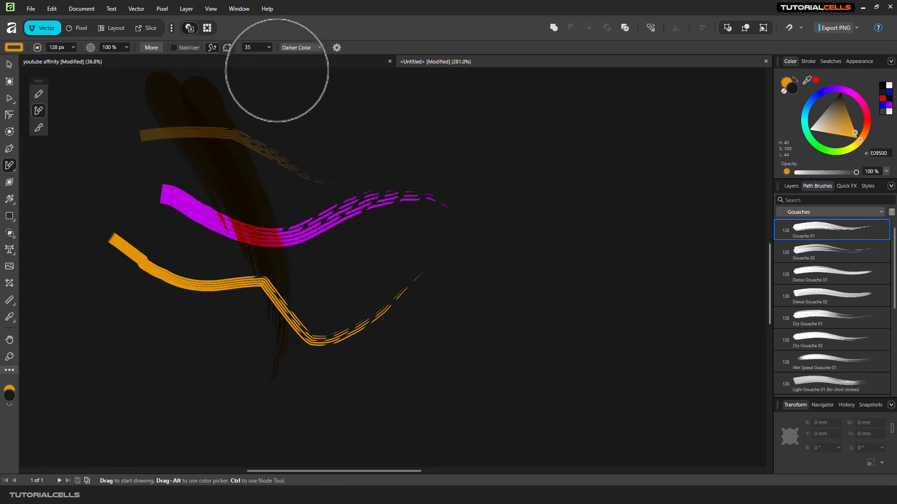
click(295, 47)
click(299, 170)
mouse_move(116, 113)
mouse_down()
mouse_move(254, 265)
mouse_move(180, 320)
mouse_up()
mouse_move(163, 190)
mouse_down()
mouse_move(199, 179)
mouse_move(193, 351)
mouse_up()
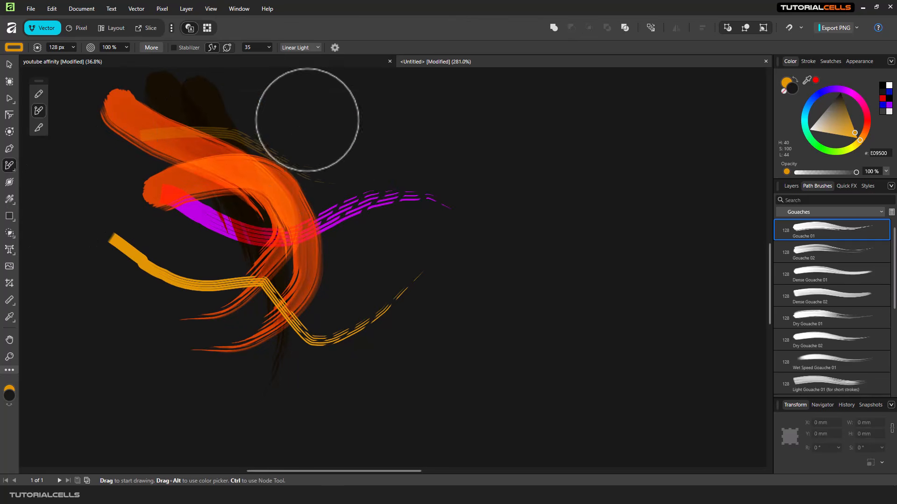
Enable the brush Stabilizer and paint a diagonal gouache stroke beside the hook-shaped strokes, from the canvas's upper middle.
click(265, 46)
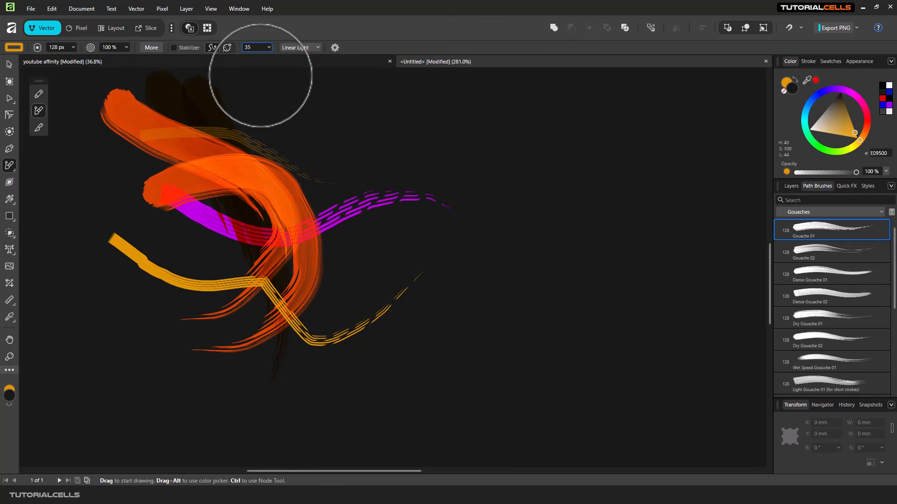
click(195, 48)
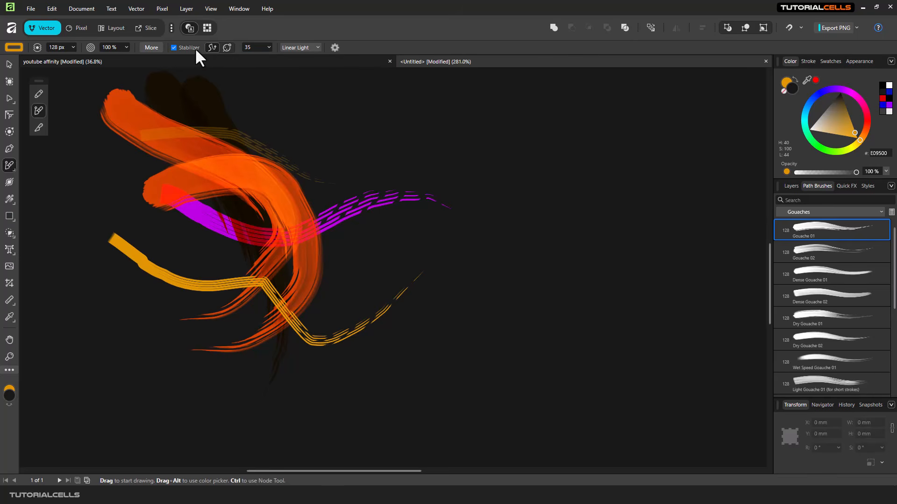
drag(264, 71, 546, 205)
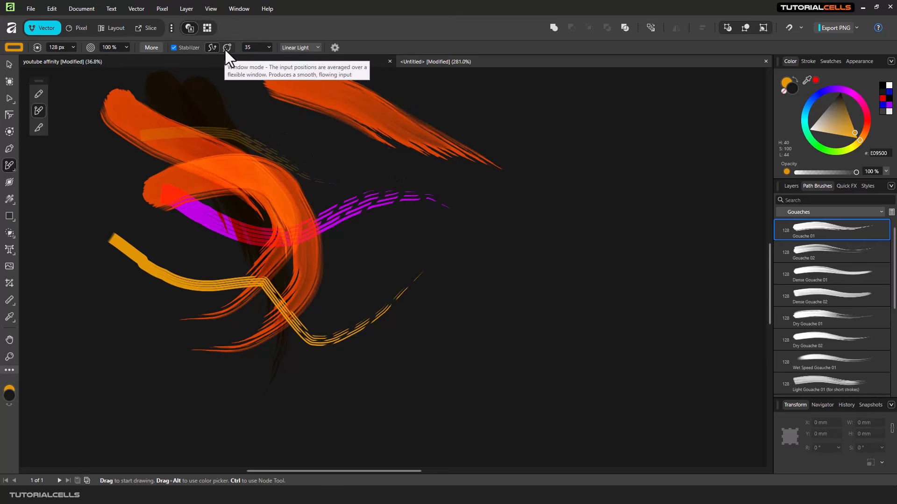
Set the Stabilizer value to 51.6 and open the brush controller options.
click(269, 47)
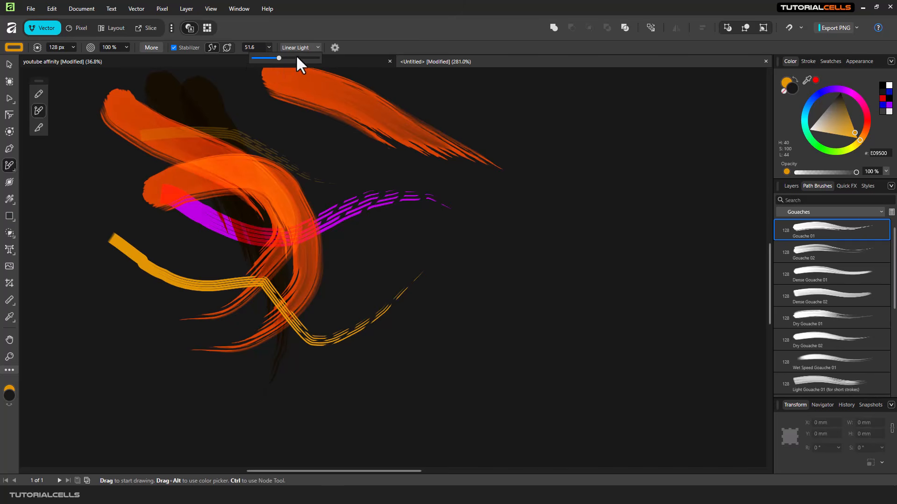
click(333, 45)
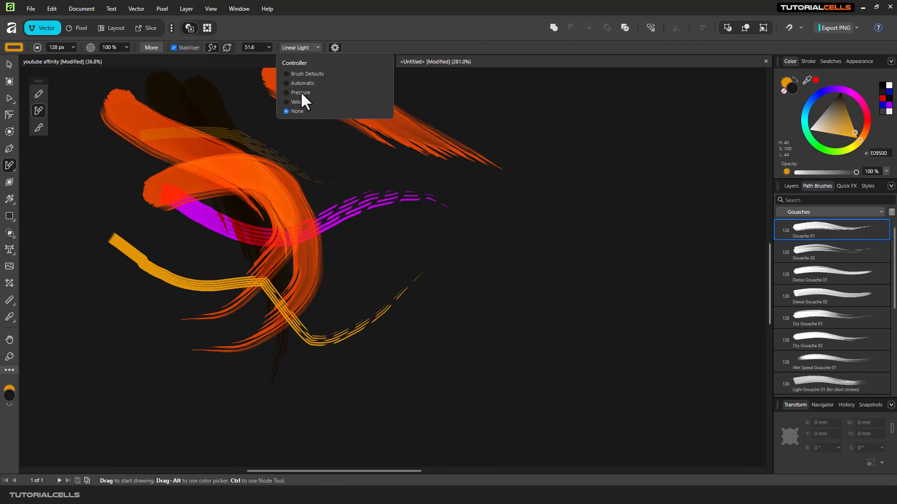
Edit the Gouache 01 brush, setting Brush Width to 161.4 px, Size Variance to 57% and Opacity Variance to 28%.
double_click(819, 225)
drag(427, 108, 448, 110)
click(820, 213)
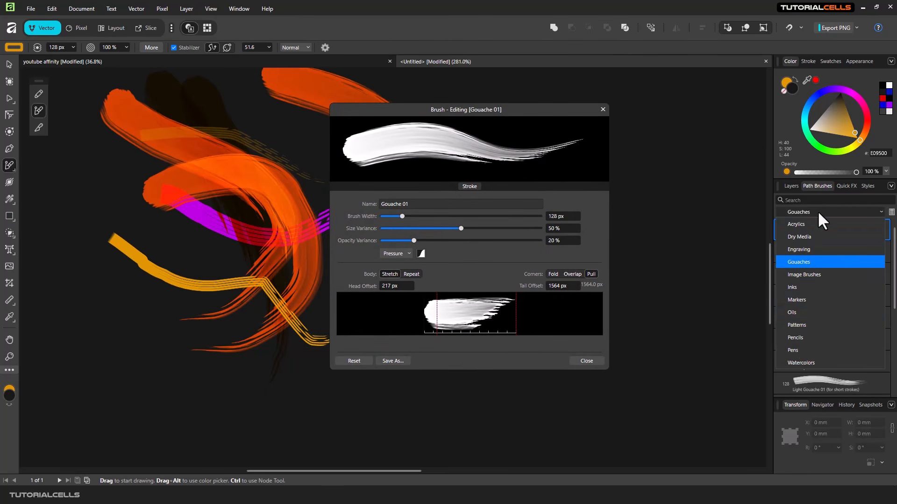
click(818, 212)
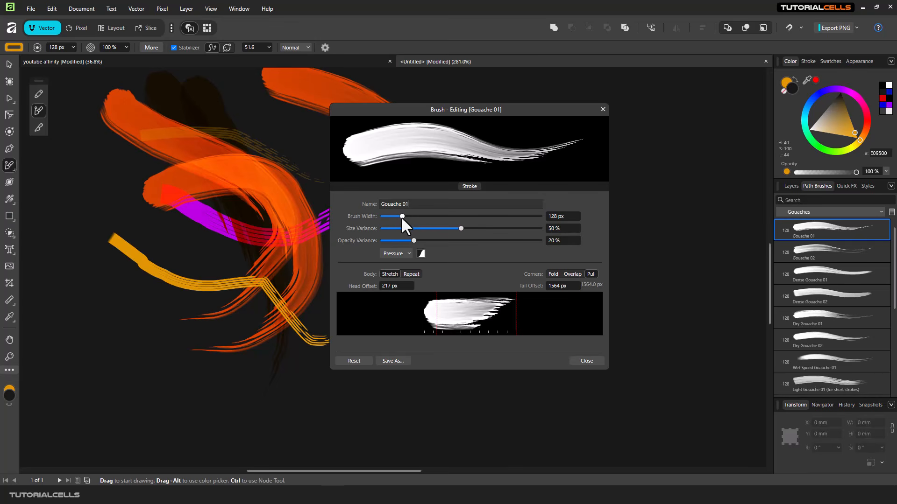
mouse_move(402, 217)
mouse_down()
mouse_move(423, 217)
mouse_move(395, 219)
mouse_move(406, 215)
mouse_up()
mouse_move(457, 226)
mouse_down()
mouse_move(409, 223)
mouse_move(491, 219)
mouse_move(453, 222)
mouse_move(469, 219)
mouse_up()
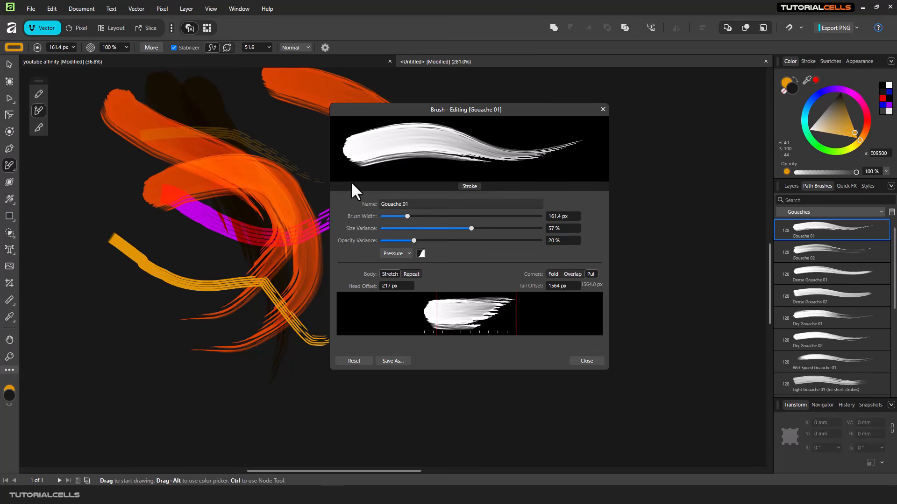
mouse_move(413, 242)
mouse_down()
mouse_move(500, 240)
mouse_move(396, 231)
mouse_move(425, 234)
mouse_up()
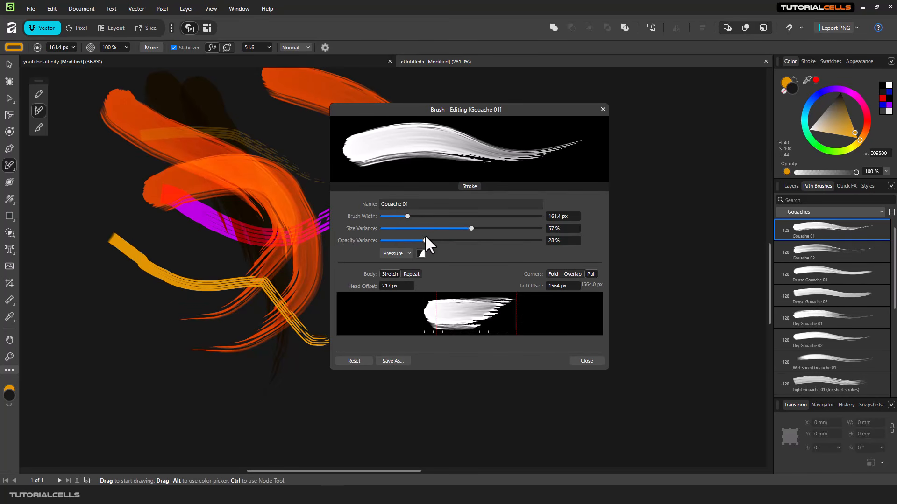
Try several standard profiles on the brush's Pressure curve and apply the last one in the set, a multi-node curve.
click(410, 252)
click(409, 252)
click(421, 253)
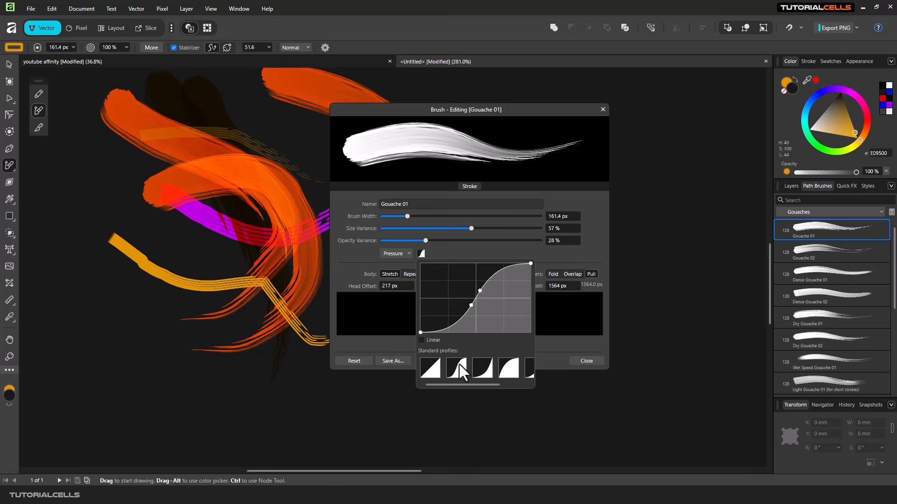
click(482, 367)
click(504, 367)
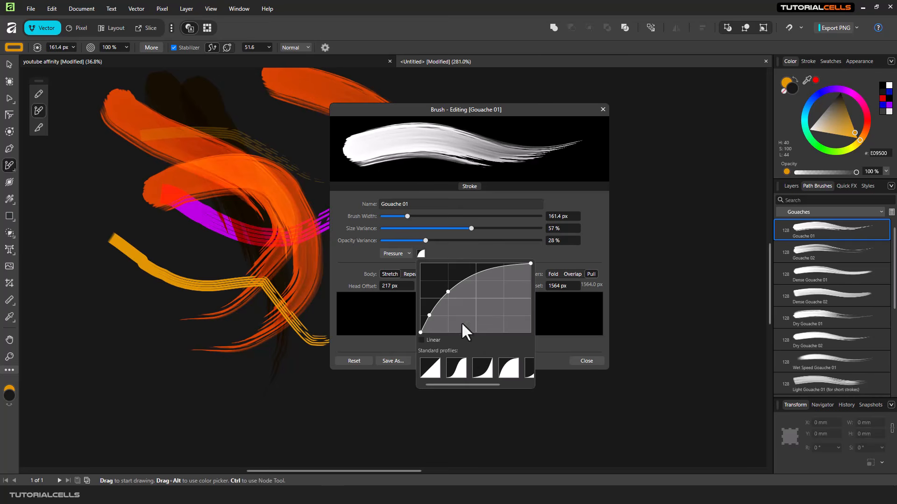
click(430, 369)
click(454, 369)
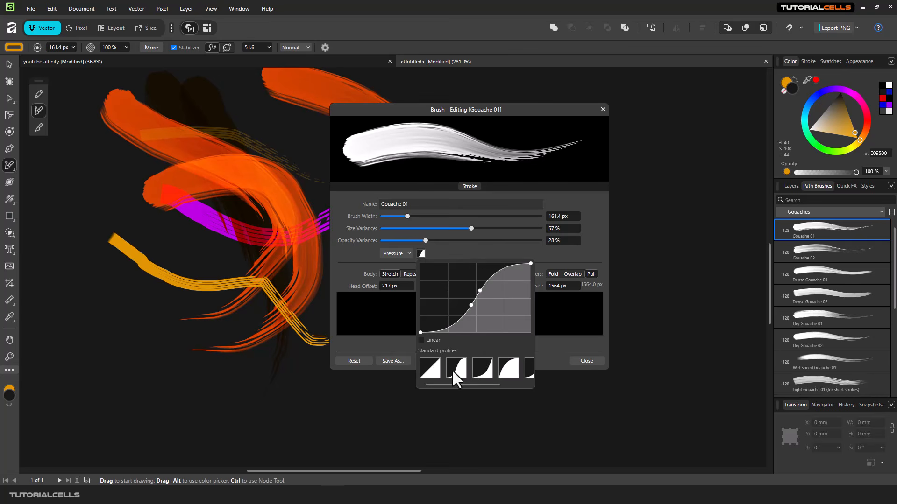
click(481, 370)
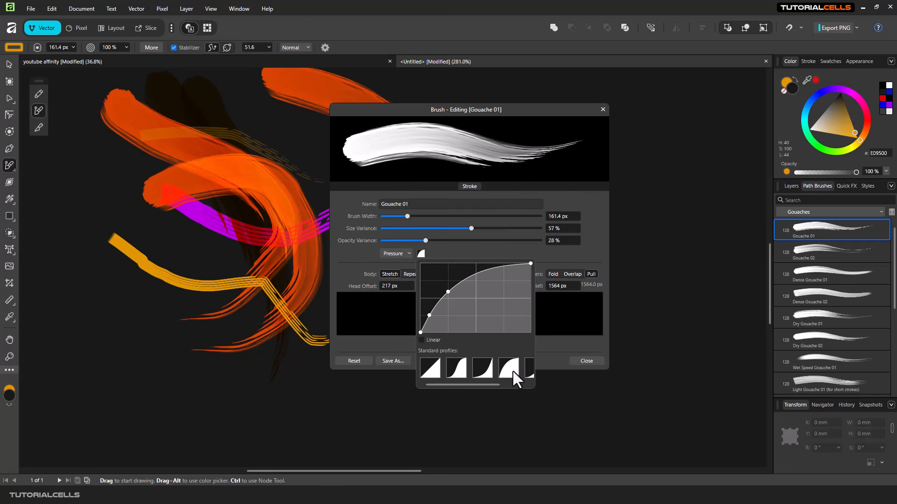
mouse_move(491, 385)
mouse_down()
mouse_move(537, 382)
mouse_move(526, 373)
mouse_up()
click(526, 373)
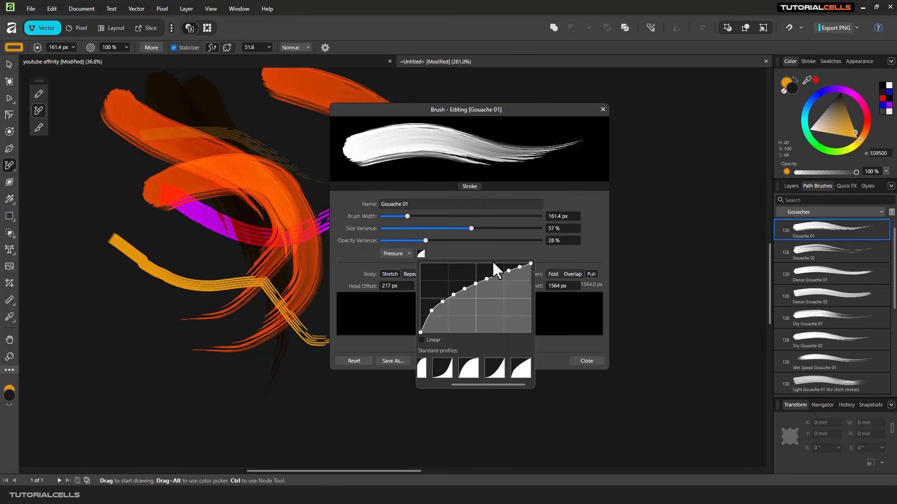
click(483, 193)
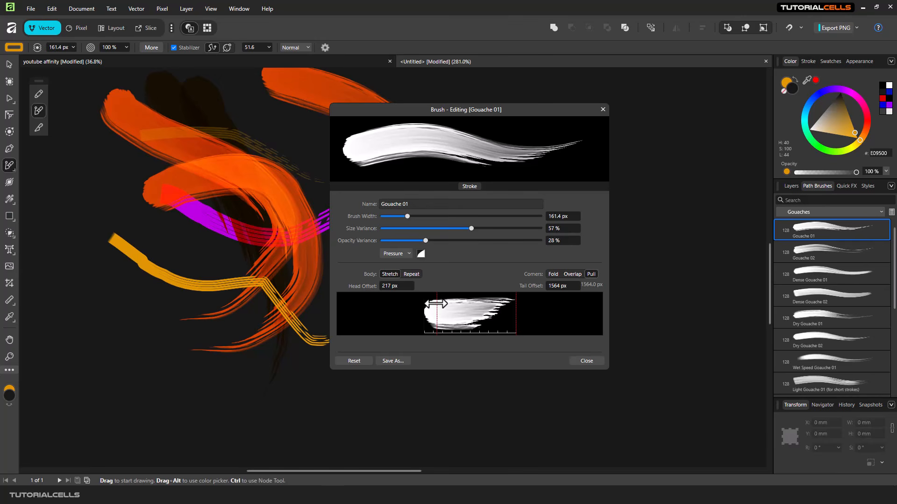
Set the brush's Head Offset to 0 px and Body to Repeat, and paint a long orange arc curving beneath the existing artwork.
drag(437, 304, 415, 301)
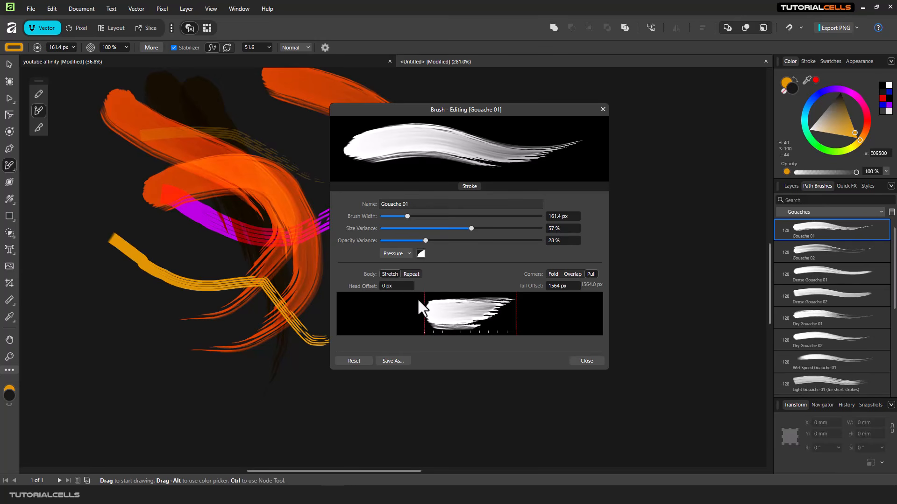
mouse_move(425, 302)
mouse_down()
mouse_move(506, 312)
mouse_move(405, 301)
mouse_up()
click(410, 274)
mouse_move(90, 325)
mouse_down()
mouse_move(243, 421)
mouse_move(339, 436)
mouse_move(439, 434)
mouse_move(532, 418)
mouse_move(590, 389)
mouse_move(713, 280)
mouse_move(743, 103)
mouse_up()
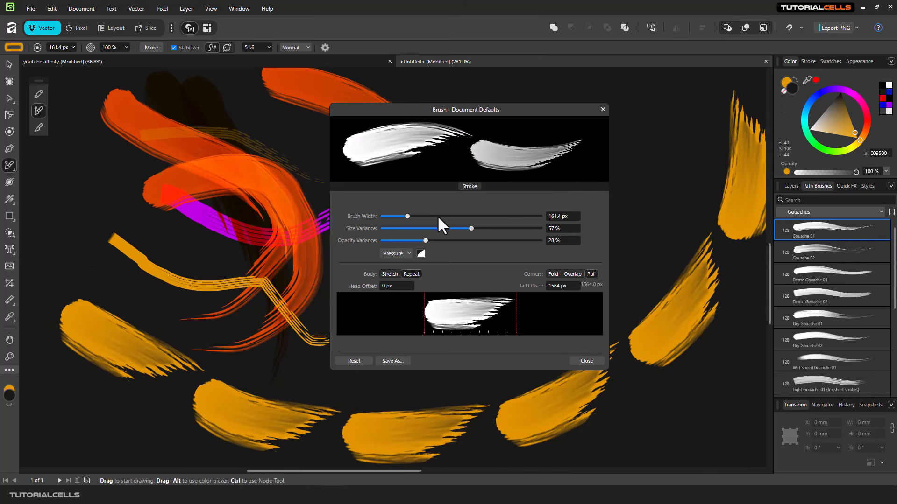
Set the brush Body to Stretch, paint a long orange arc above the repeated dabs, and close the brush settings.
click(386, 274)
mouse_move(180, 275)
mouse_down()
mouse_move(260, 347)
mouse_move(379, 388)
mouse_move(579, 411)
mouse_move(713, 282)
mouse_move(680, 91)
mouse_up()
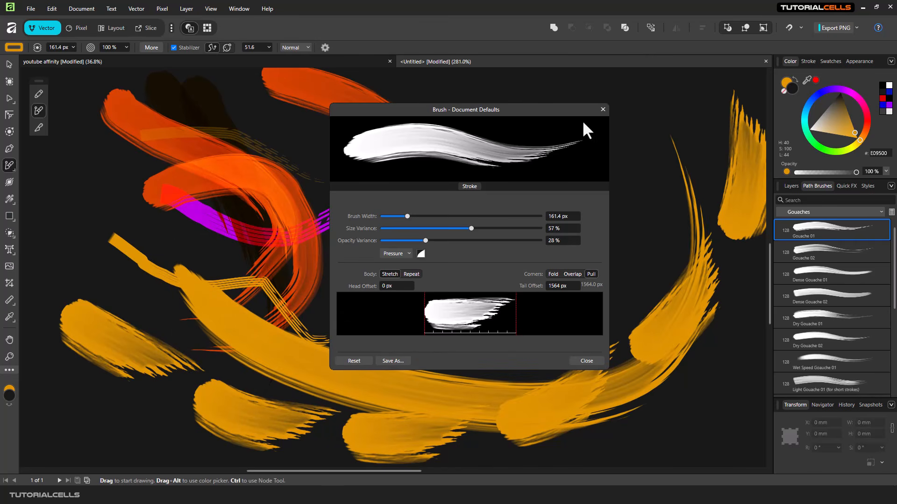
click(602, 110)
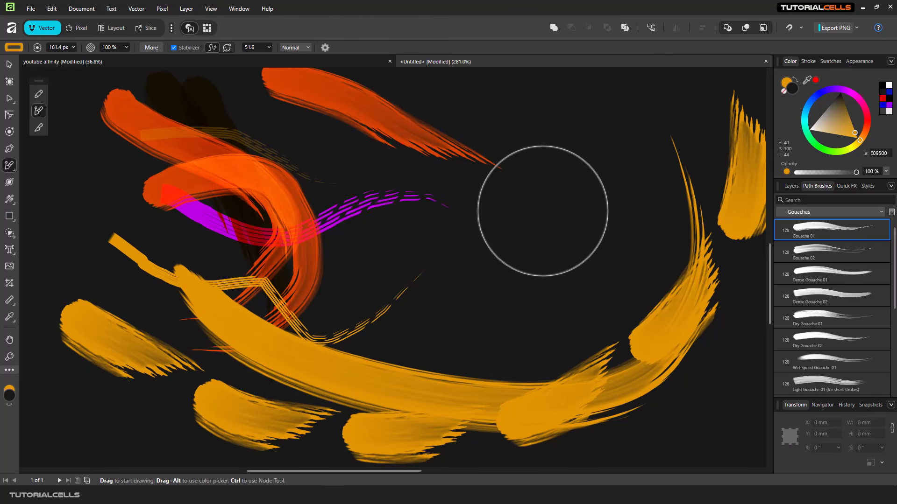
Select all the brush strokes on the canvas and delete them.
click(9, 64)
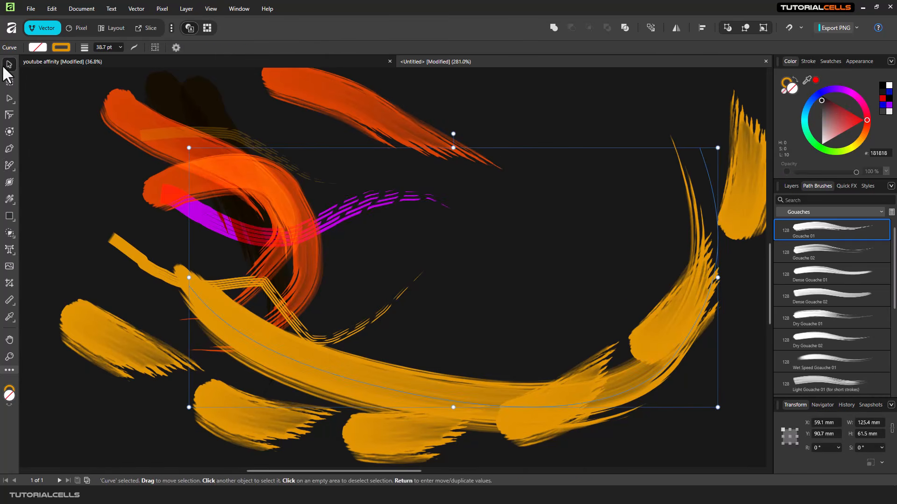
key(ctrl+a)
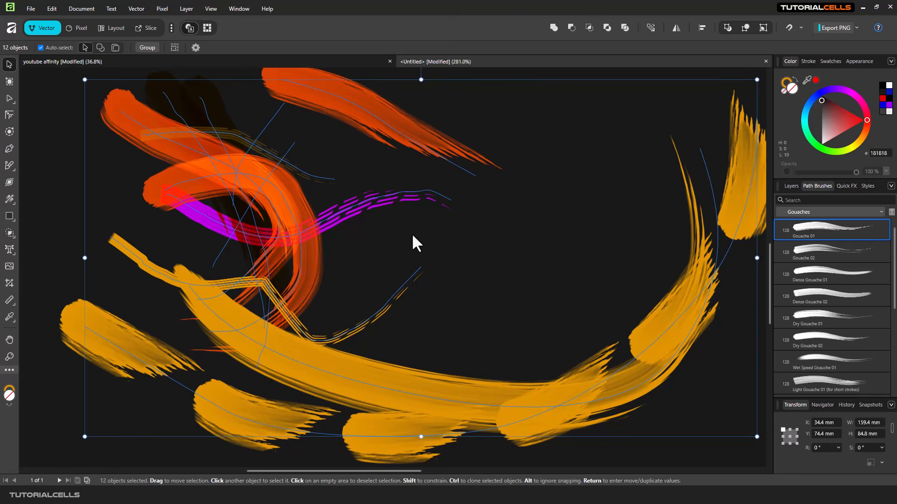
key(Delete)
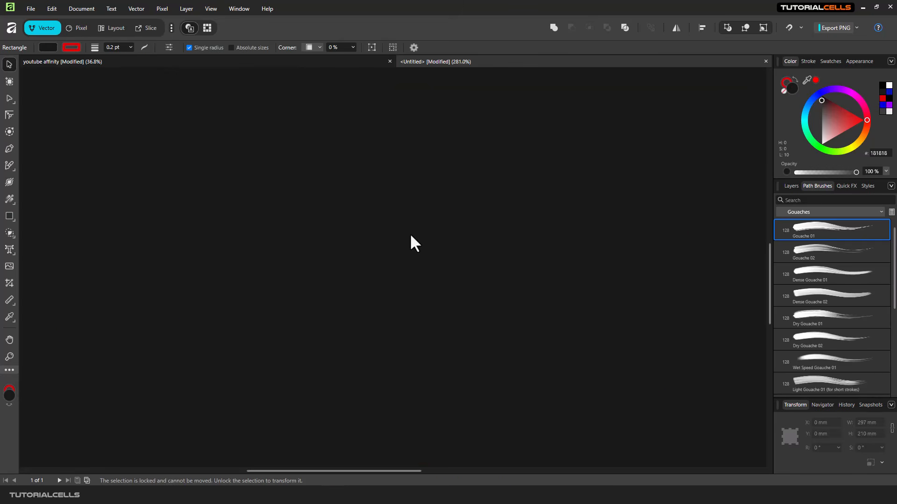
With the Path Brush Tool at 34.5 px width, paint a wavy orange stroke about 113 mm wide, descending diagonally across the canvas.
right_click(11, 166)
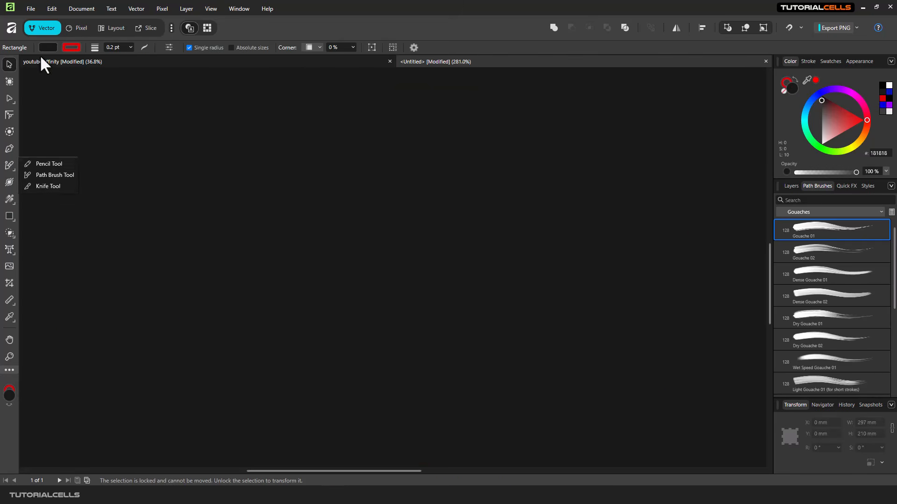
click(46, 175)
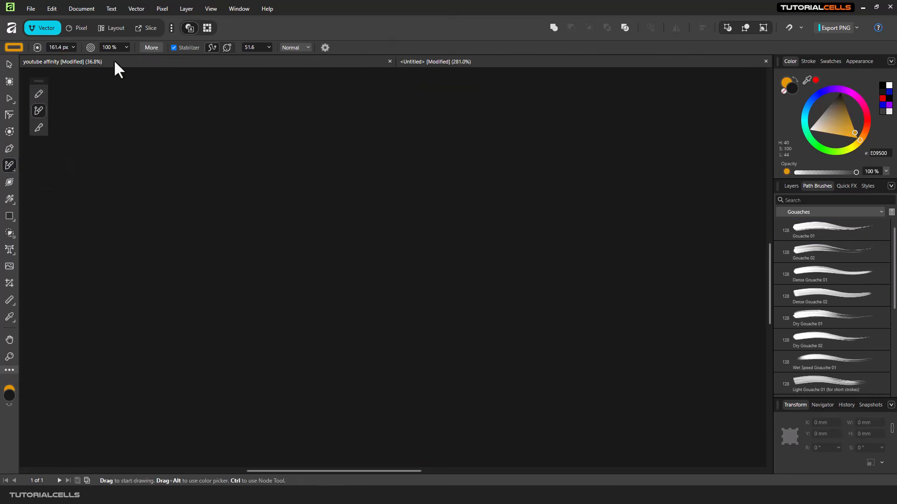
click(74, 47)
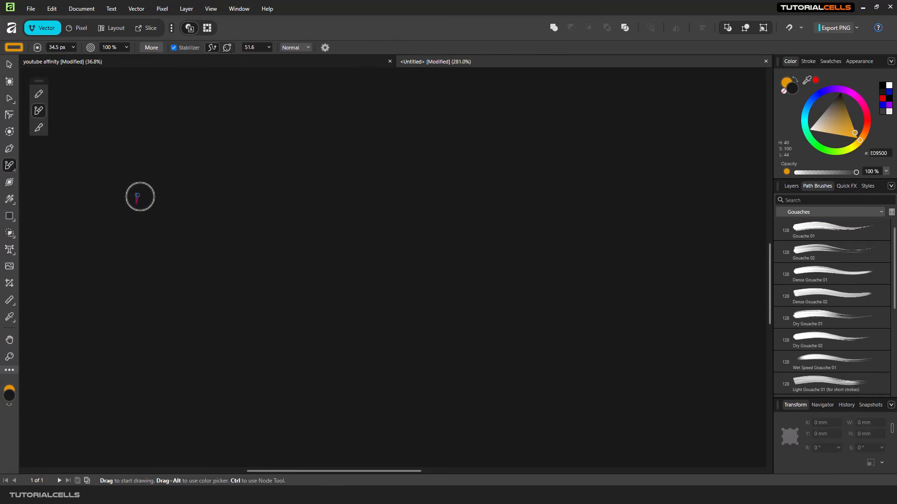
mouse_move(132, 190)
mouse_down()
mouse_move(193, 222)
mouse_move(253, 235)
mouse_move(364, 196)
mouse_move(479, 263)
mouse_move(654, 340)
mouse_up()
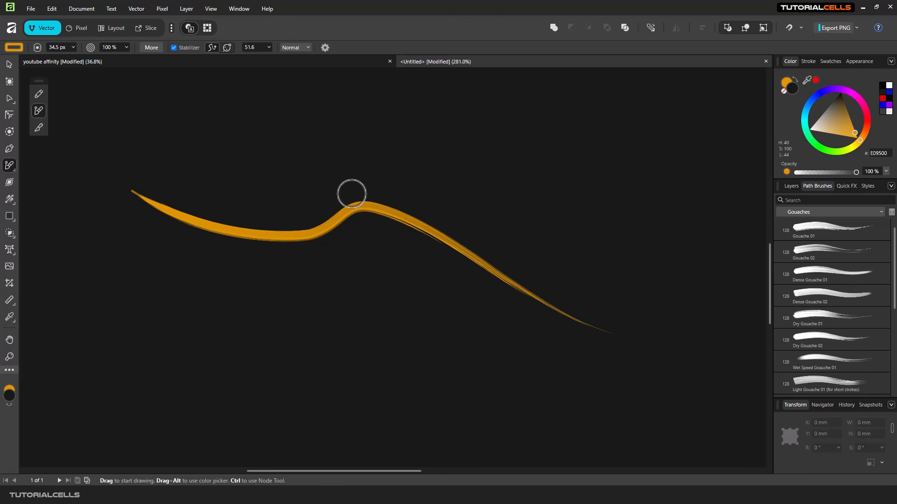
Reshape the wavy stroke by moving its first inner node up, the second down and the third slightly up and outward.
click(10, 98)
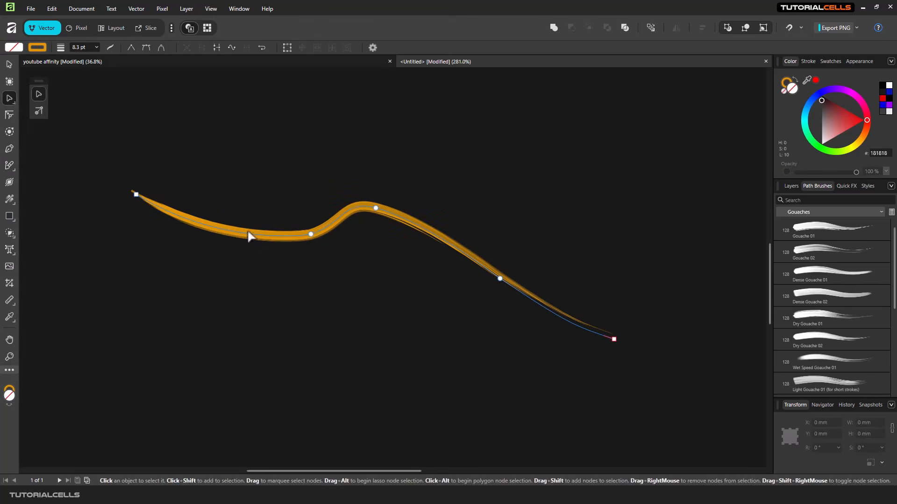
mouse_move(310, 236)
mouse_down()
mouse_move(313, 275)
mouse_move(287, 176)
mouse_up()
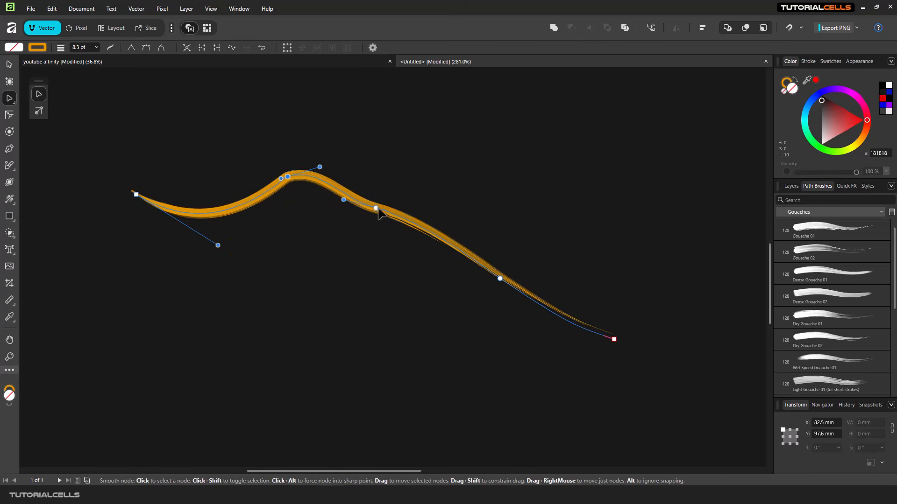
mouse_move(377, 209)
mouse_down()
mouse_move(402, 197)
mouse_move(397, 247)
mouse_move(385, 252)
mouse_up()
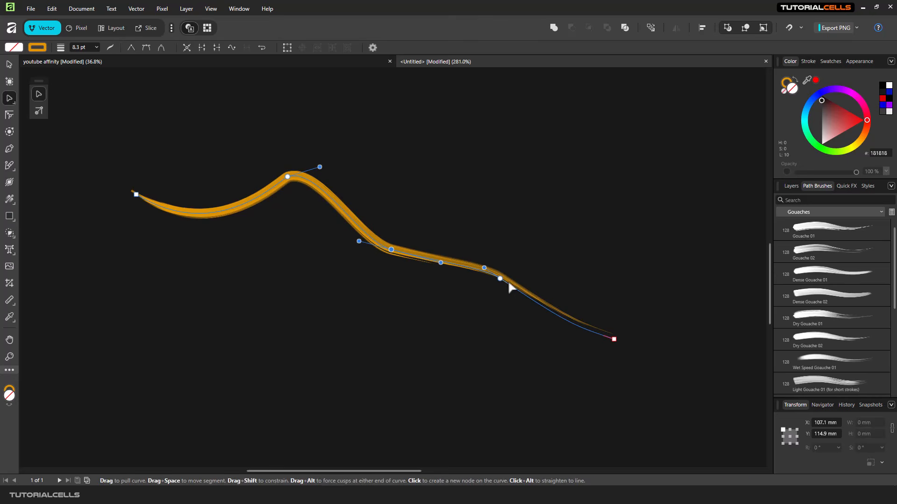
mouse_move(503, 278)
mouse_down()
mouse_move(517, 246)
mouse_move(510, 255)
mouse_move(523, 258)
mouse_up()
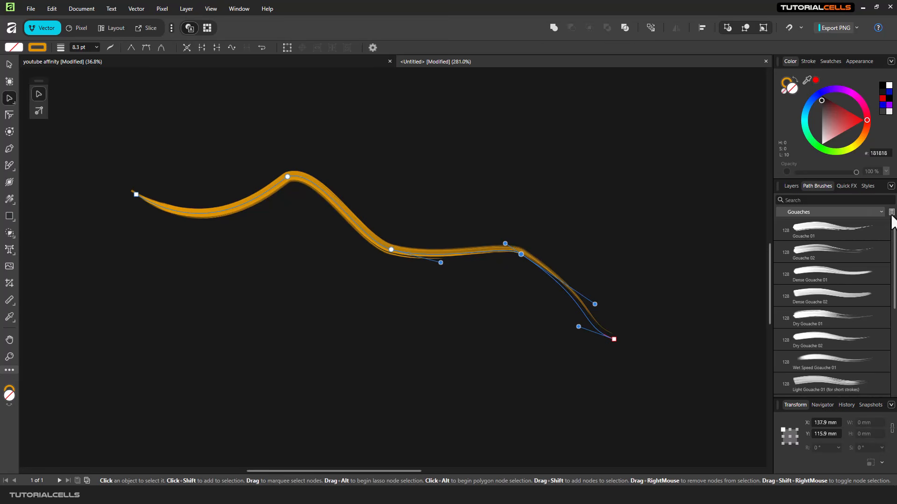
Create a new path brush category named "my brush".
click(9, 64)
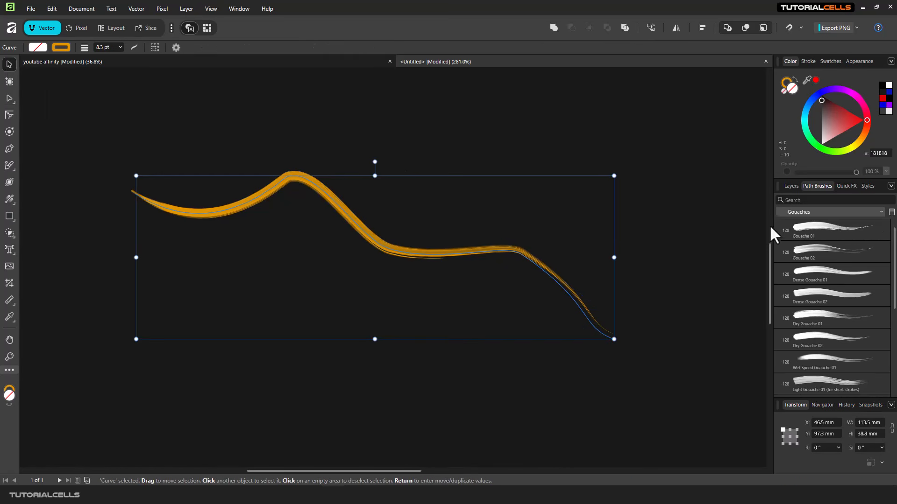
click(891, 187)
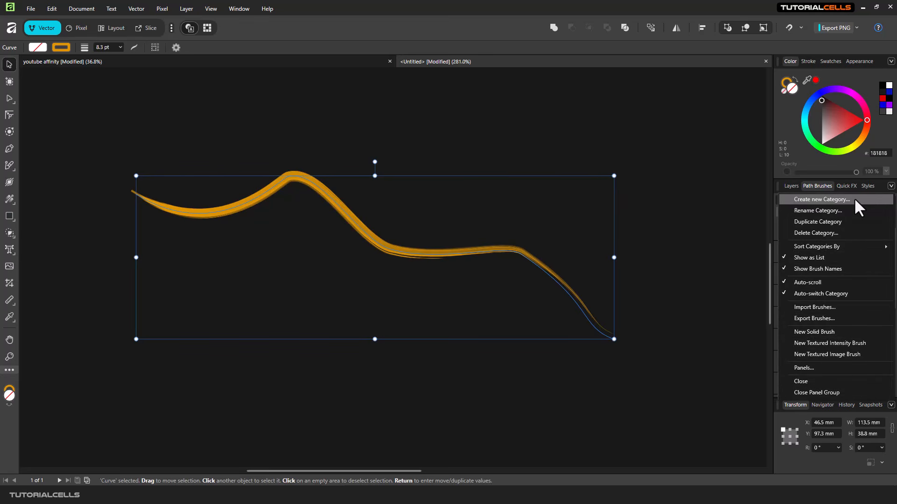
click(854, 199)
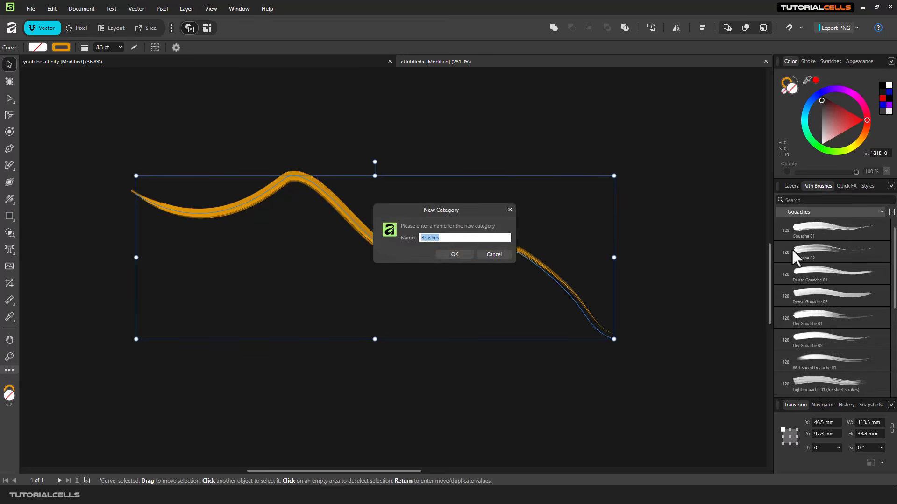
text(my brush)
key(Return)
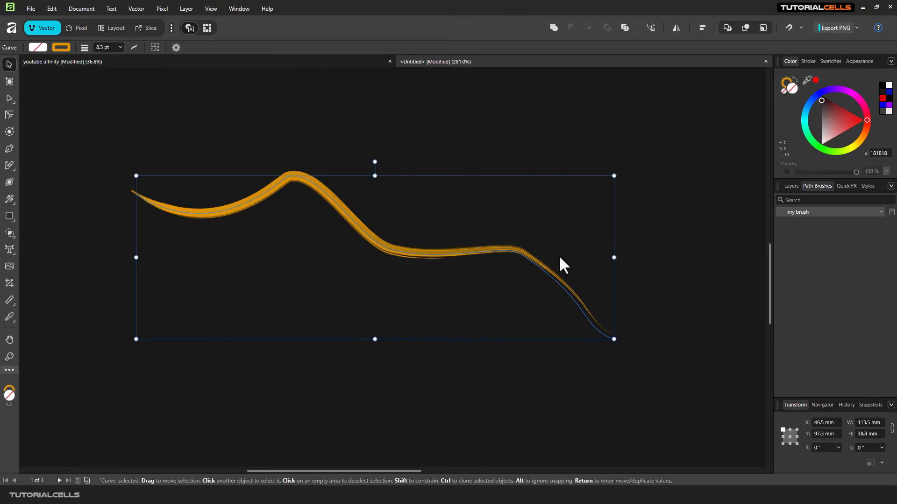
Examine the commands for creating path brushes and the list of brush categories, and reselect the wavy stroke.
click(891, 186)
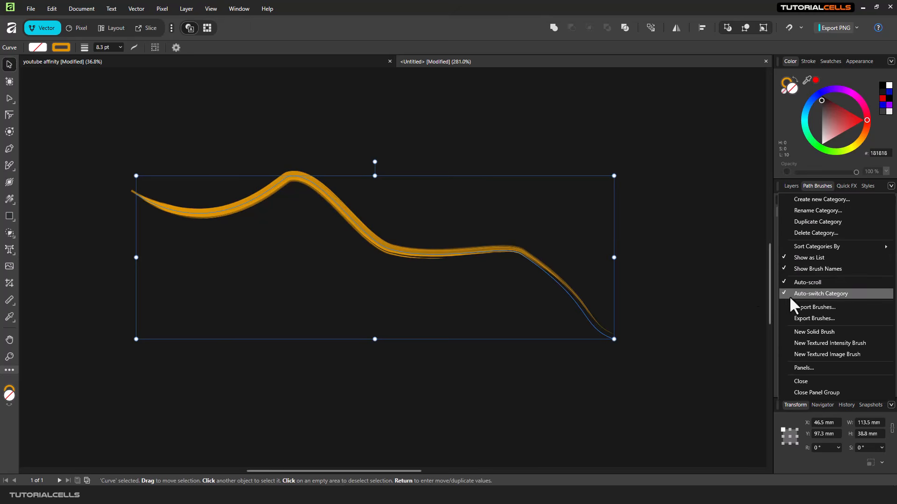
click(694, 299)
click(807, 212)
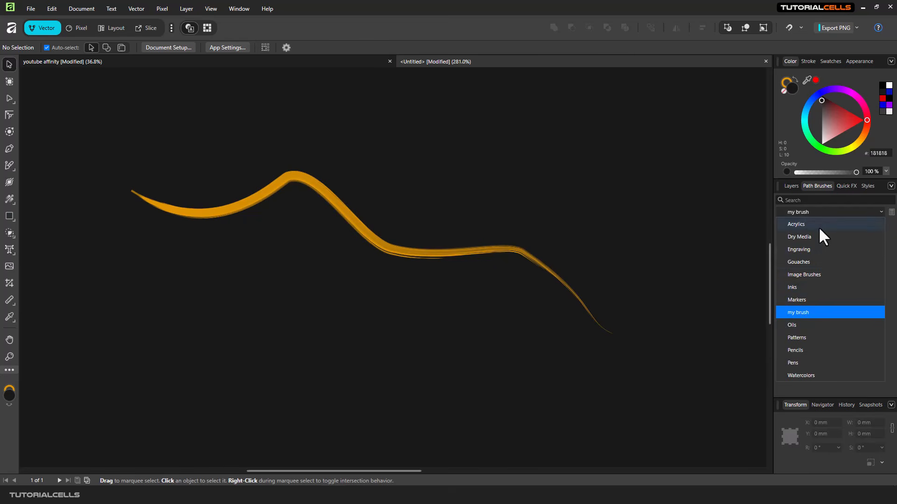
click(493, 270)
click(484, 250)
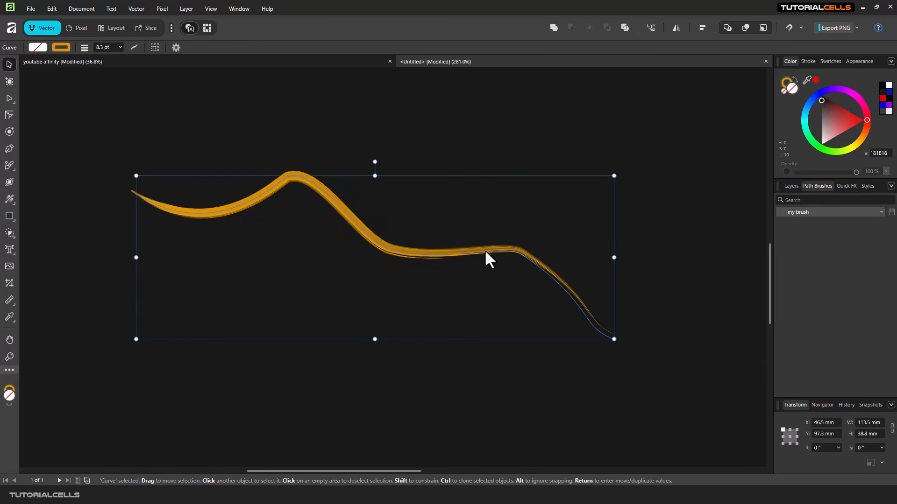
click(826, 213)
click(841, 212)
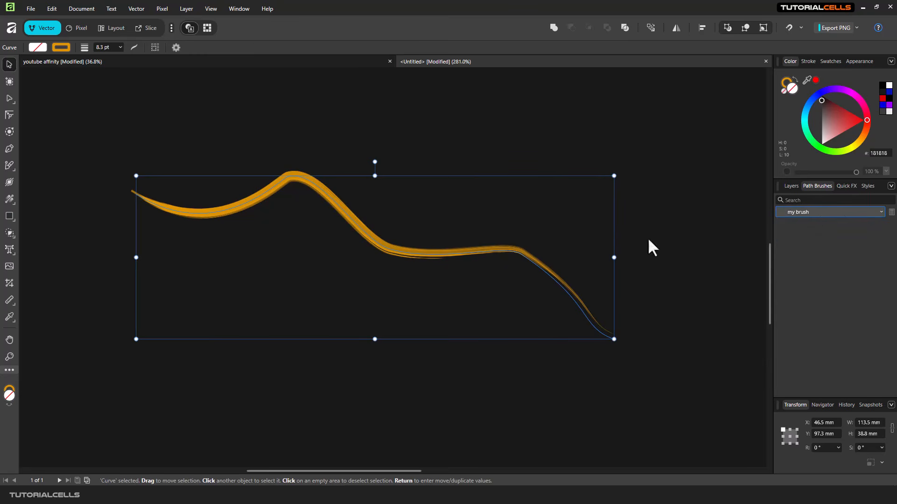
Create a new solid brush in the "my brush" category, apply it to the wavy stroke and shift the stroke slightly up and left.
click(892, 187)
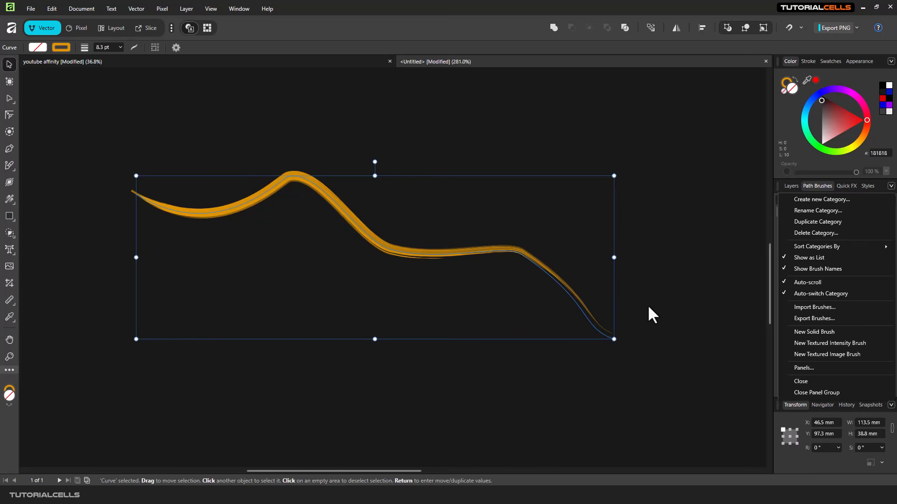
click(809, 332)
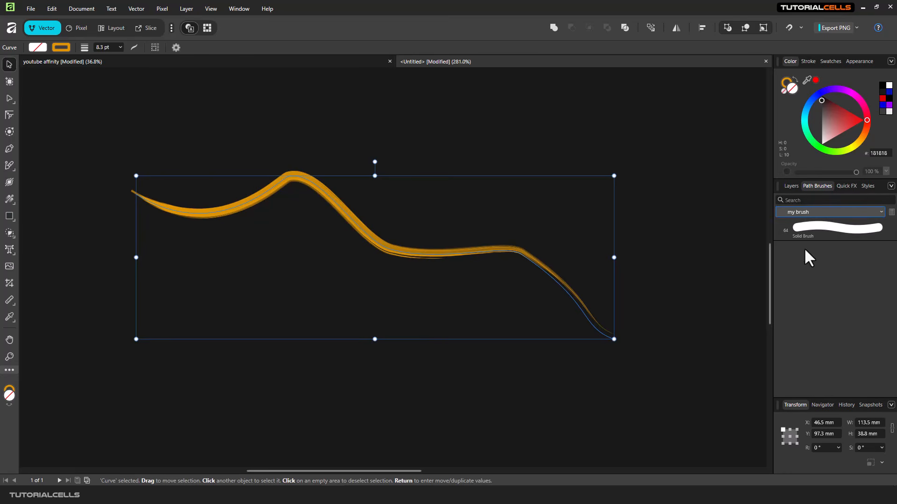
double_click(823, 227)
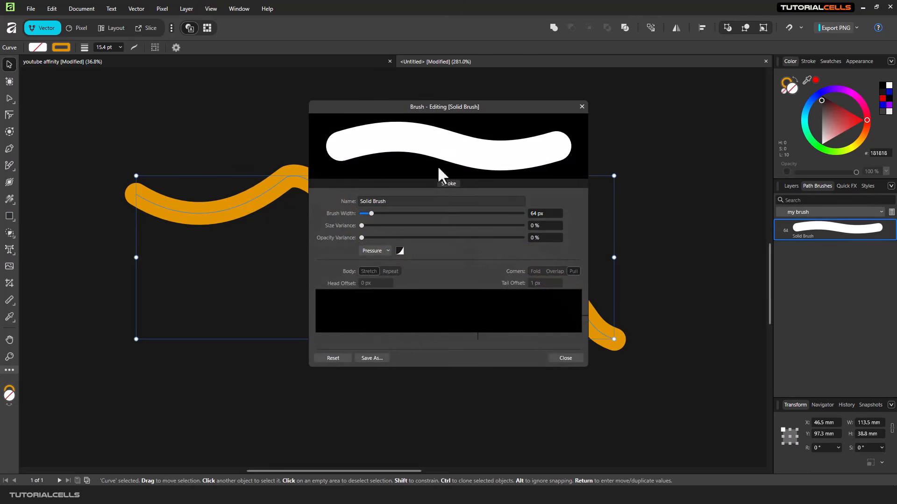
drag(438, 107, 525, 179)
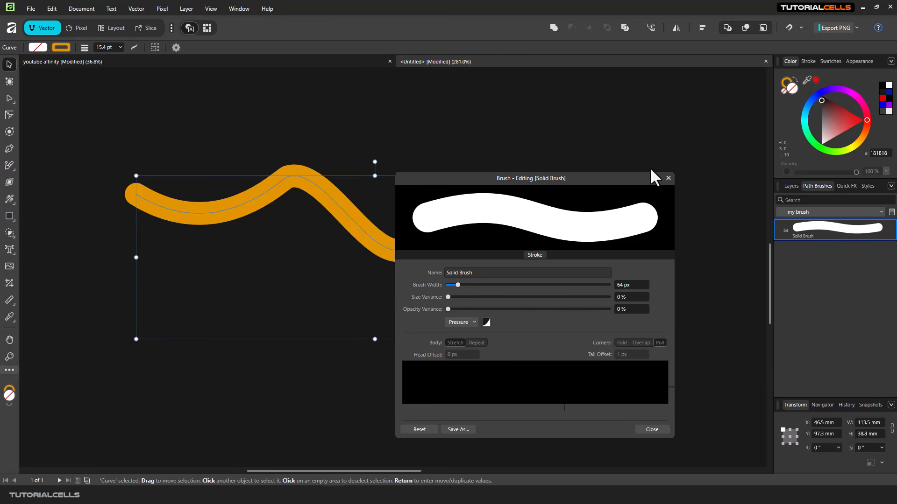
click(668, 178)
drag(476, 266, 460, 258)
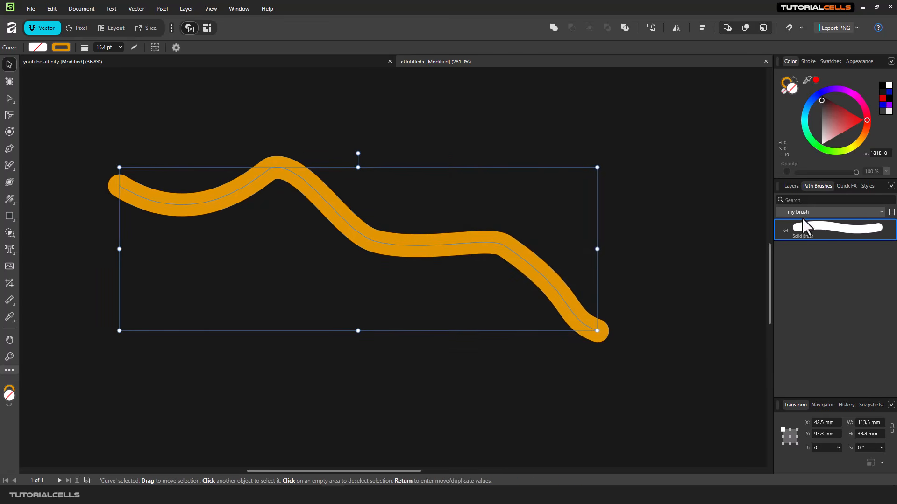
Try several brushes from the Gouaches category on the wavy stroke, ending with Dry Gouache 02, and deselect it.
click(806, 212)
click(804, 263)
click(804, 265)
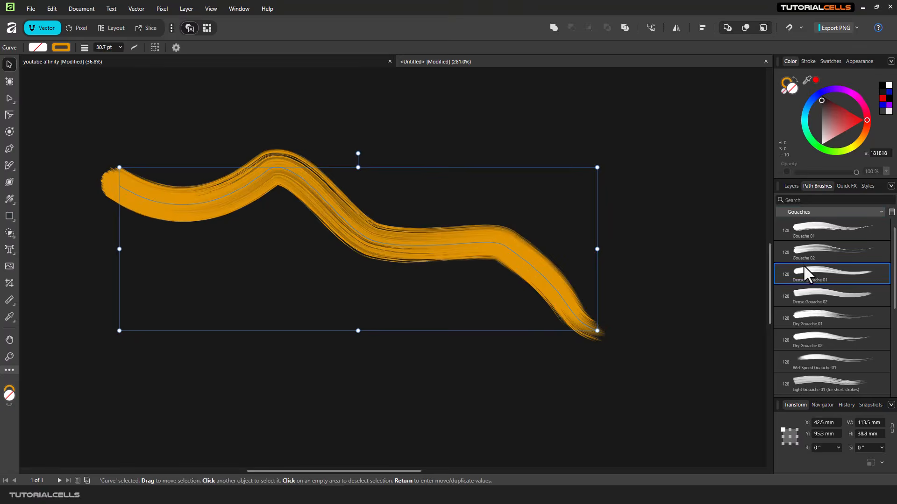
click(803, 229)
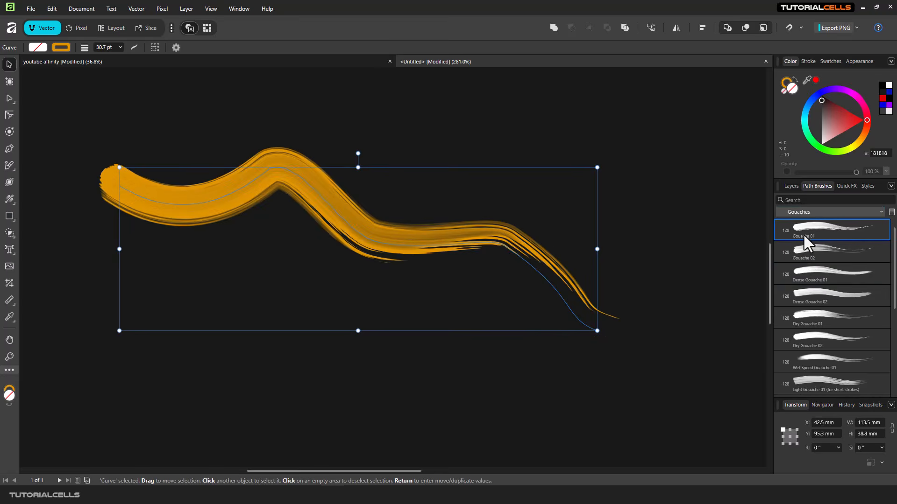
click(812, 295)
click(811, 318)
click(811, 346)
click(475, 145)
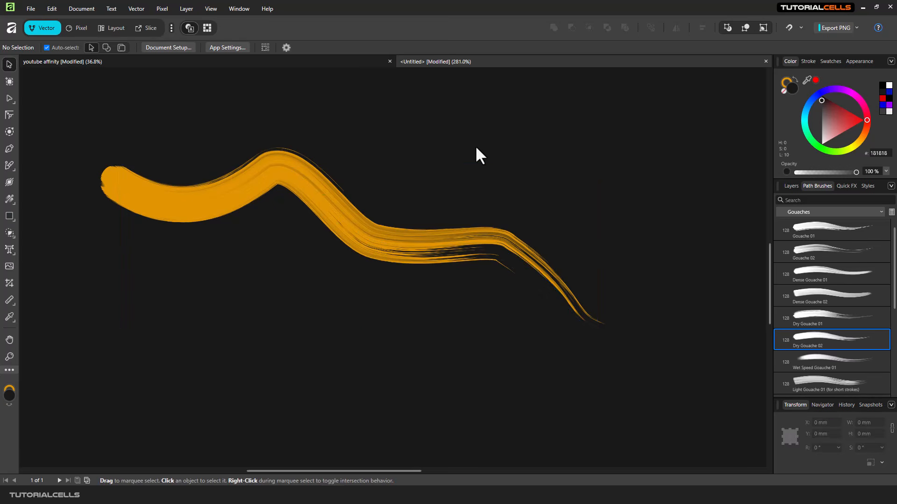
Delete the wavy orange stroke from the canvas.
click(334, 227)
key(Delete)
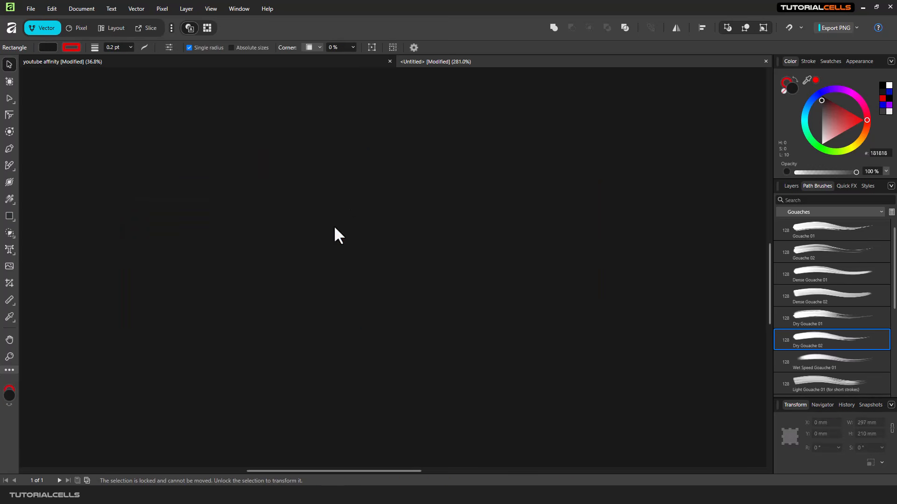
Edit the Solid Brush in "my brush" to a width of 51.4 px and a size variance of 18 %.
click(864, 211)
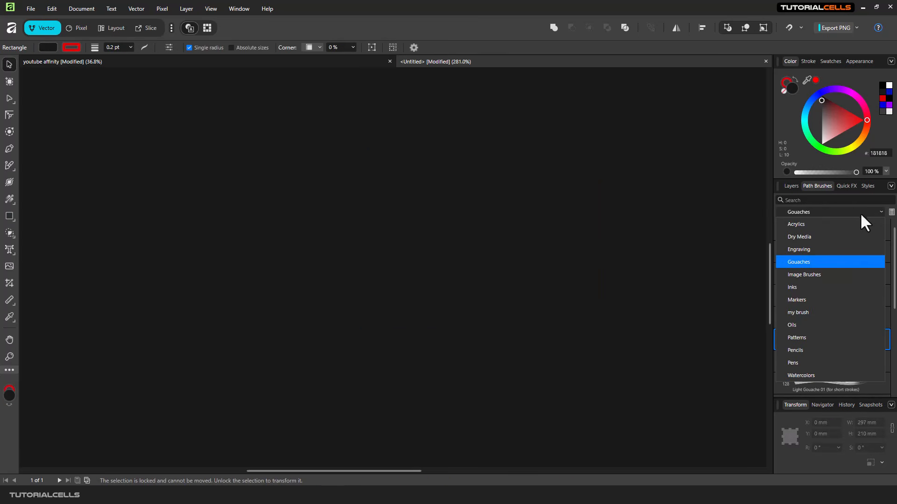
click(813, 313)
double_click(831, 230)
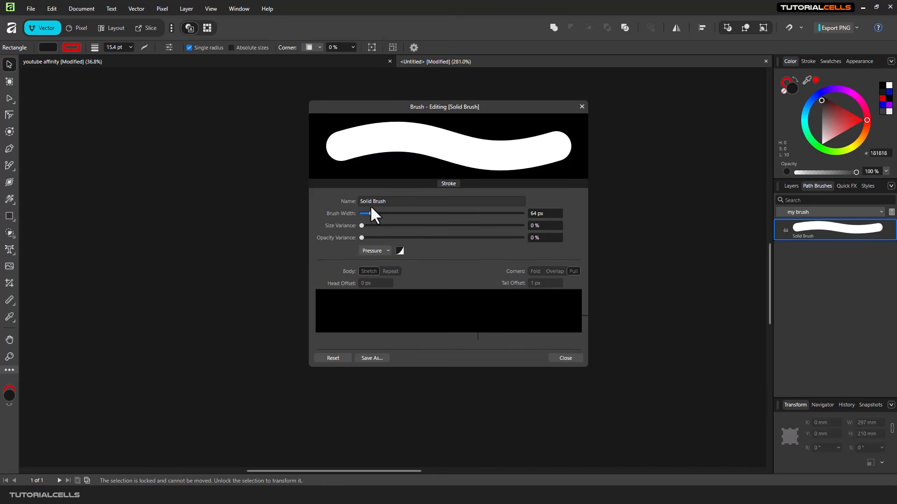
mouse_move(371, 211)
mouse_down()
mouse_move(357, 224)
mouse_move(490, 230)
mouse_move(390, 229)
mouse_move(389, 237)
mouse_move(351, 229)
mouse_up()
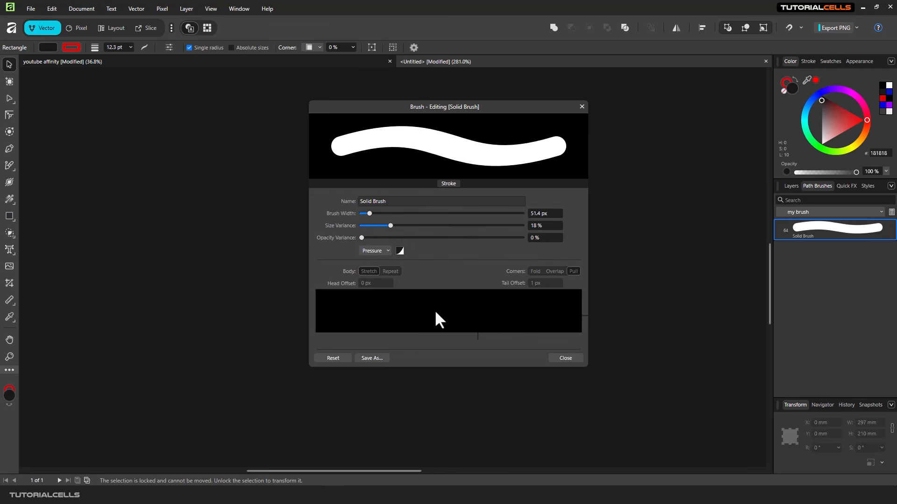
click(563, 360)
With the Path Brush Tool and the edited Solid Brush, paint an orange curve sagging from the upper left to mid-canvas.
drag(142, 143, 318, 220)
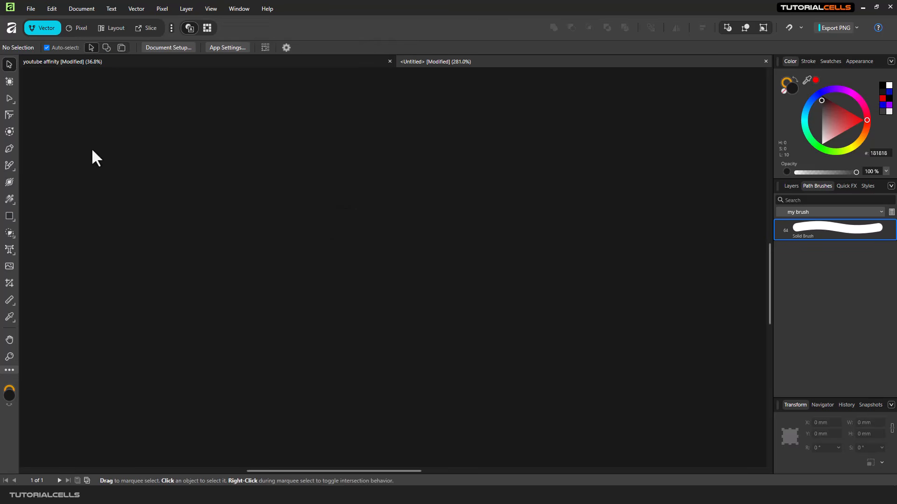
click(10, 166)
drag(93, 145, 401, 231)
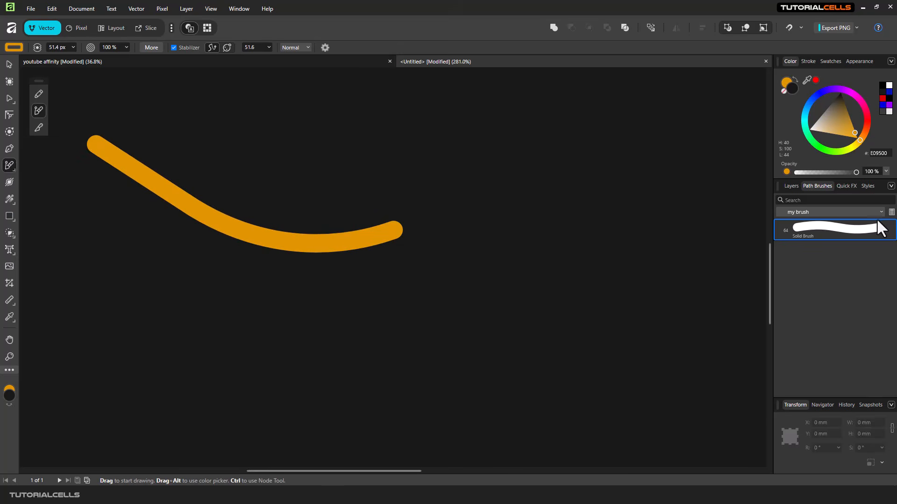
Examine the brush settings of Square Pastel in the Dry Media category.
click(891, 186)
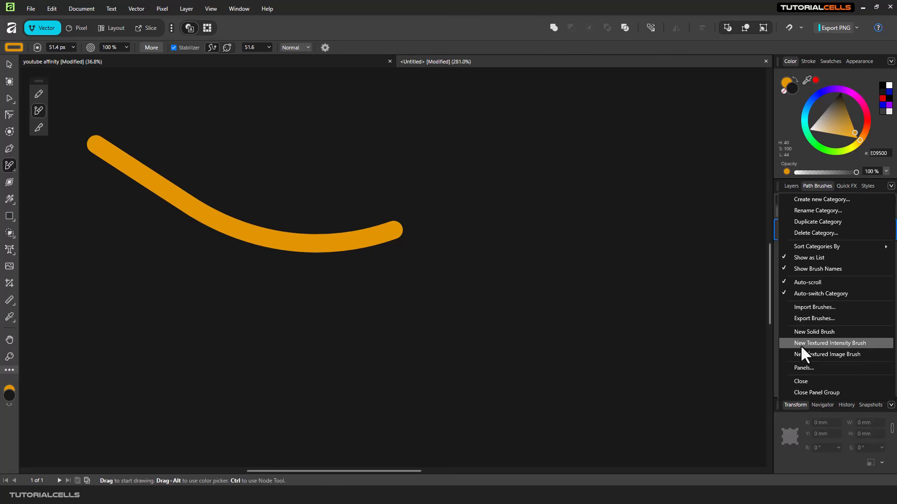
click(808, 332)
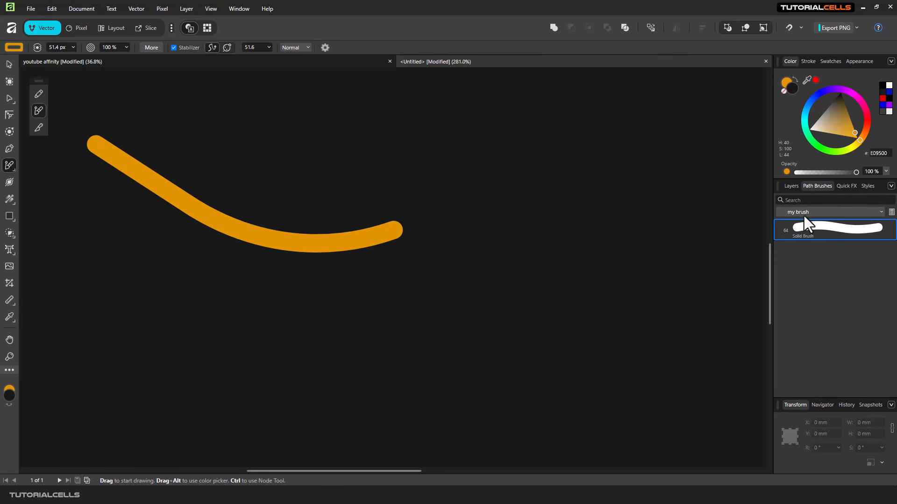
click(804, 216)
click(792, 239)
double_click(803, 251)
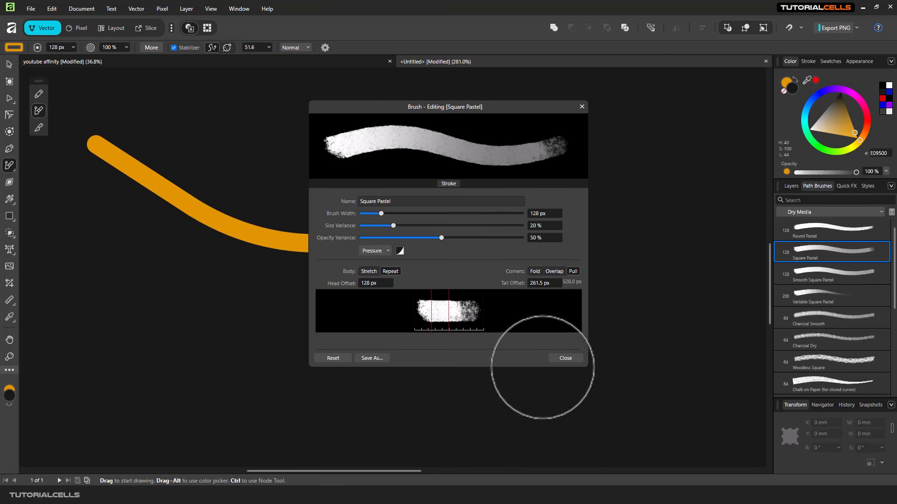
click(558, 360)
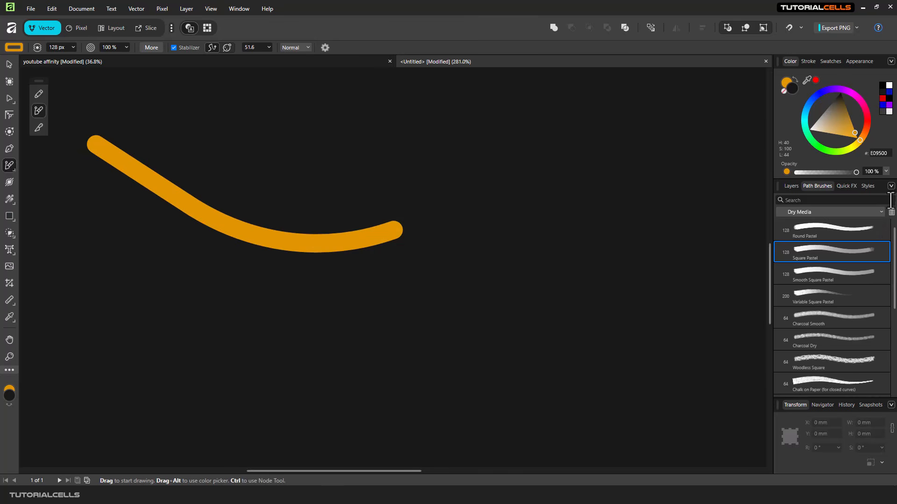
Create a new textured intensity brush in the "my brush" category from the slice1 image.
click(850, 213)
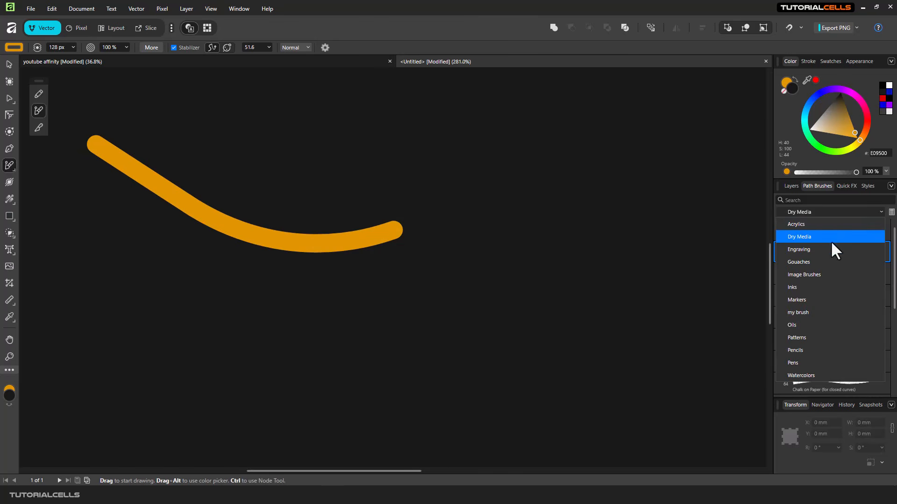
click(799, 312)
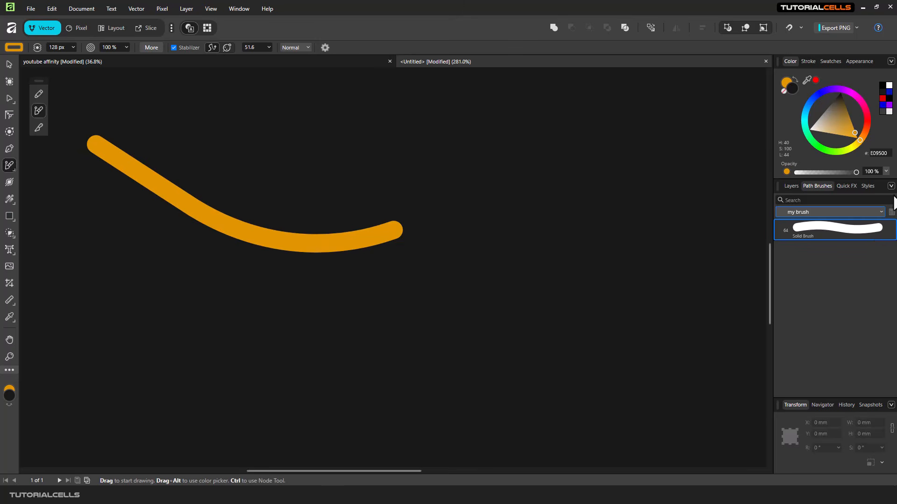
click(890, 187)
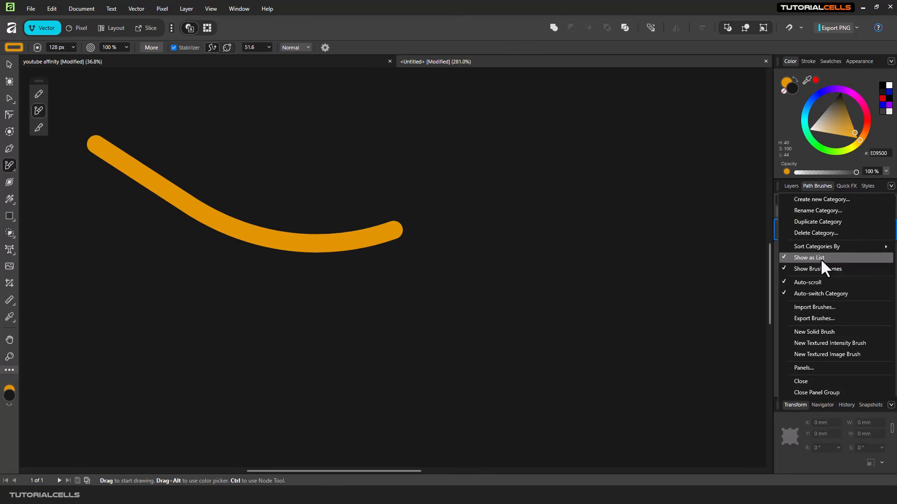
click(805, 343)
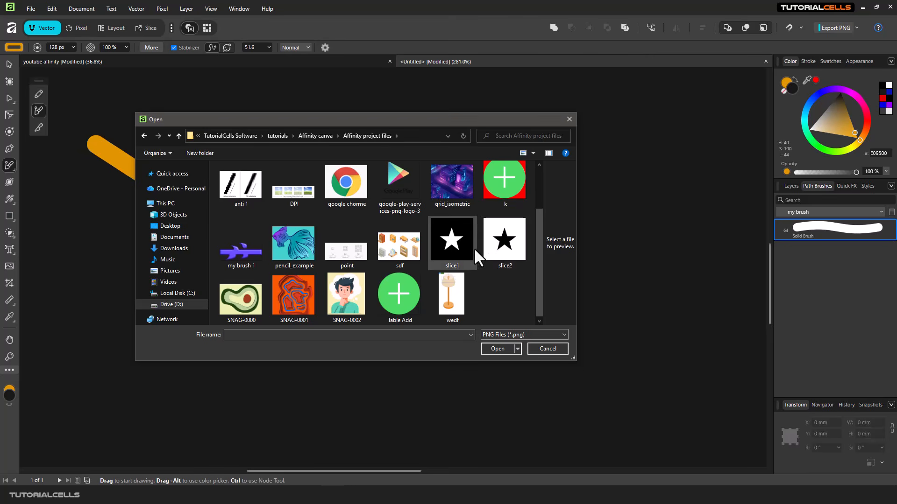
click(450, 242)
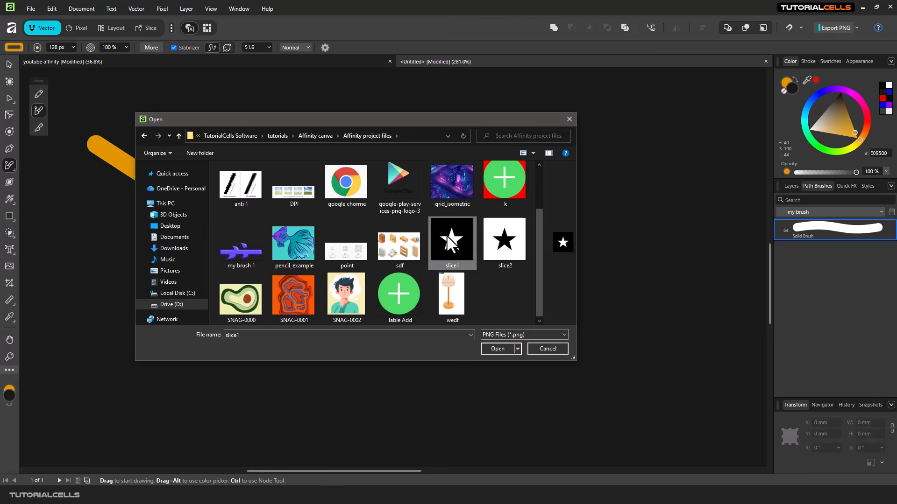
double_click(447, 236)
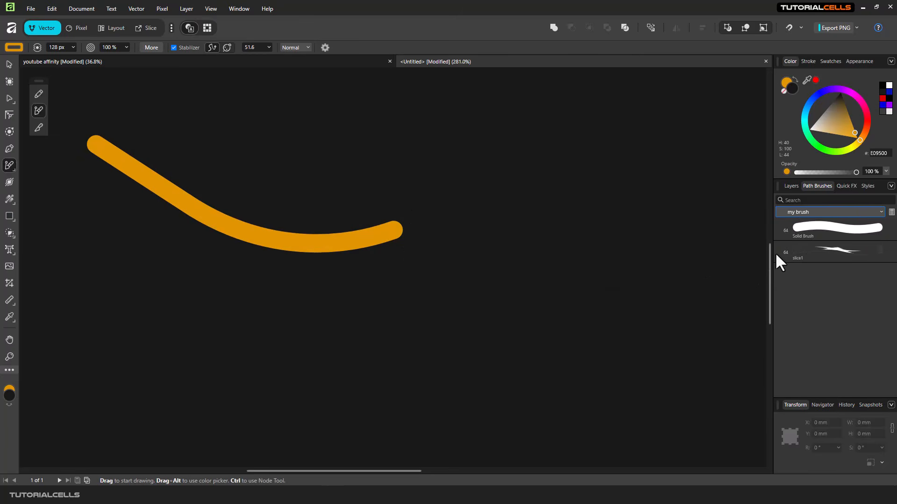
Set the slice1 brush's head offset to 131.6 px, tail offset to 921.4 px and width to 55.5 px, and paint a short stroke below the curve.
double_click(822, 248)
drag(448, 113, 544, 119)
drag(527, 316, 555, 318)
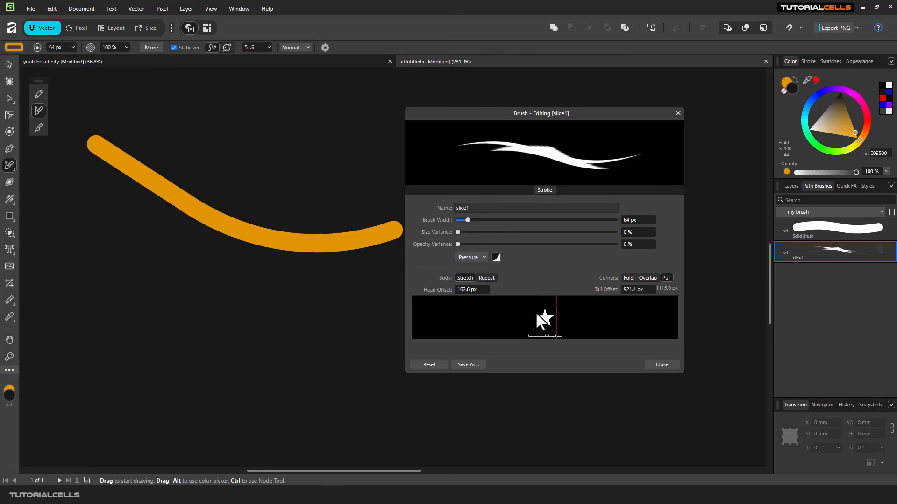
drag(535, 311, 533, 311)
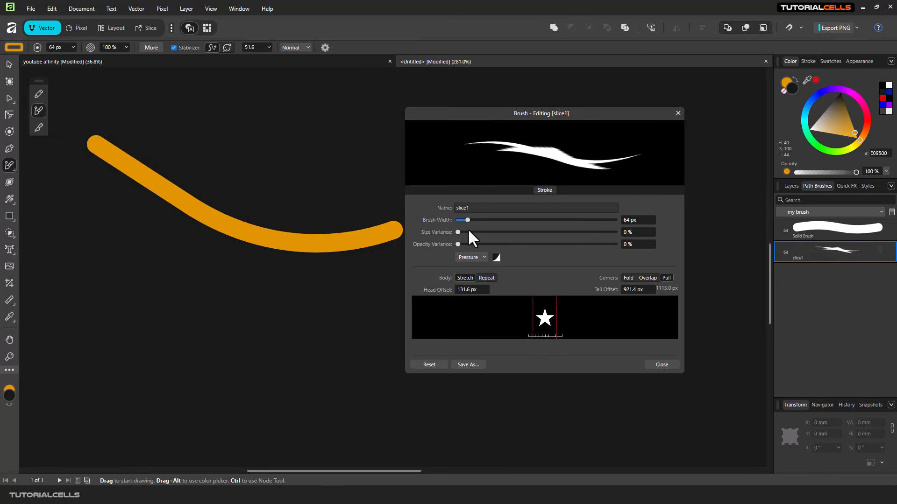
mouse_move(467, 220)
mouse_down()
mouse_move(481, 220)
mouse_move(465, 220)
mouse_up()
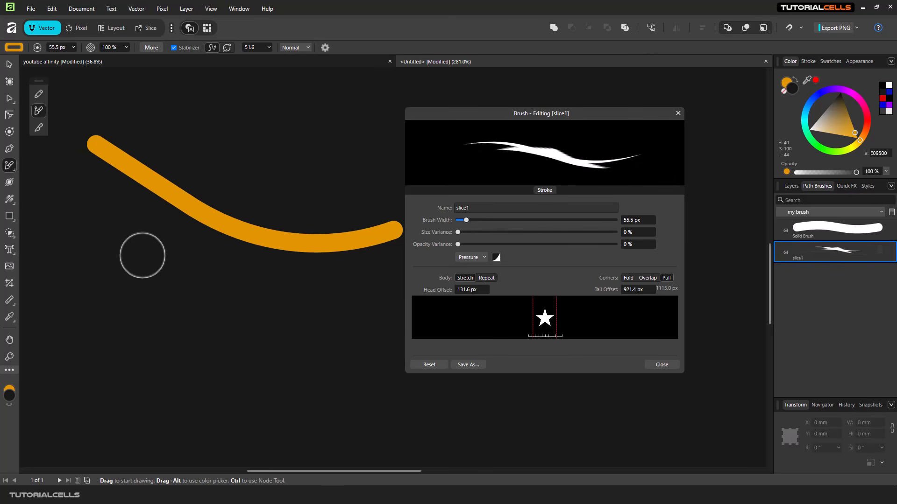
mouse_move(149, 260)
mouse_down()
mouse_move(220, 361)
mouse_move(252, 381)
mouse_move(313, 357)
mouse_up()
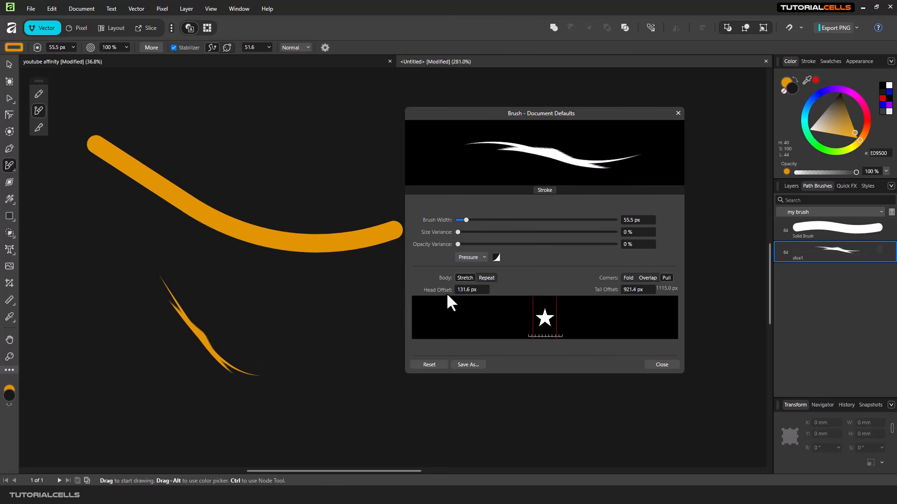
Set the brush body to Repeat and paint a curved row of stars below the short stroke.
click(484, 278)
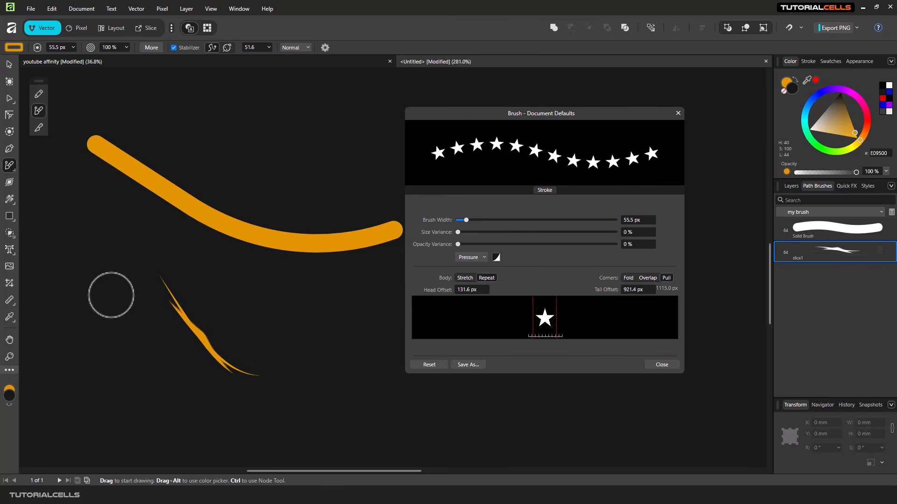
mouse_move(111, 297)
mouse_down()
mouse_move(174, 365)
mouse_move(257, 412)
mouse_move(326, 356)
mouse_up()
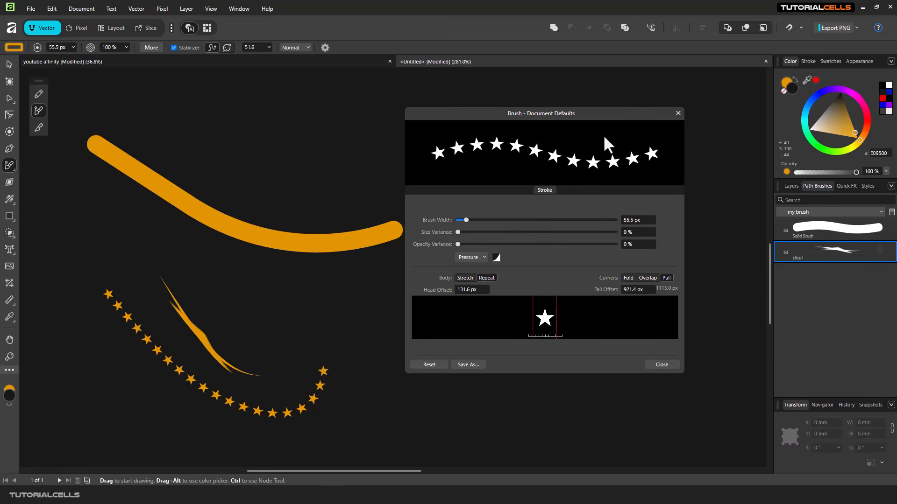
click(676, 114)
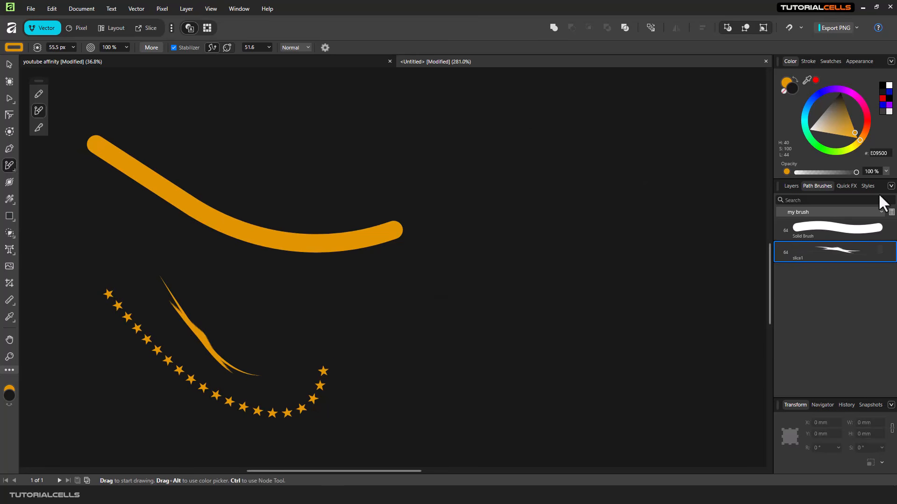
Create a textured intensity brush from the slice2 image, and paint a short downward star stroke to the right of the orange curve.
click(891, 186)
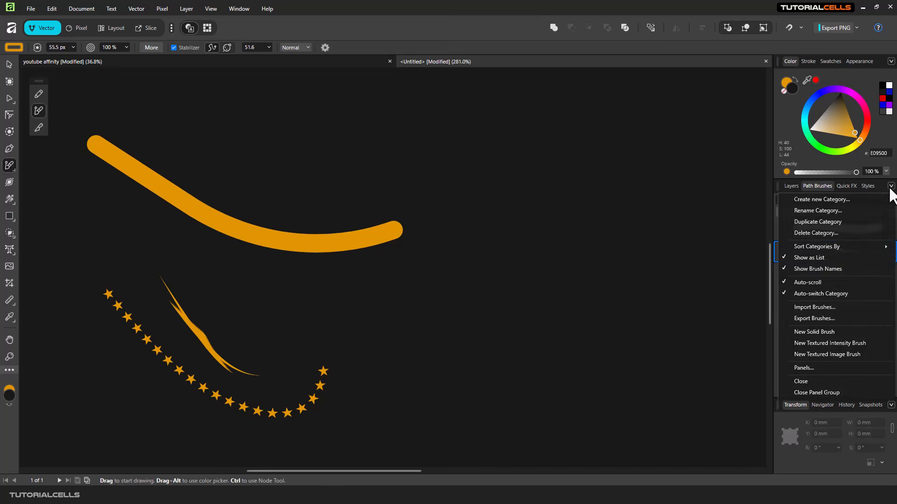
click(829, 344)
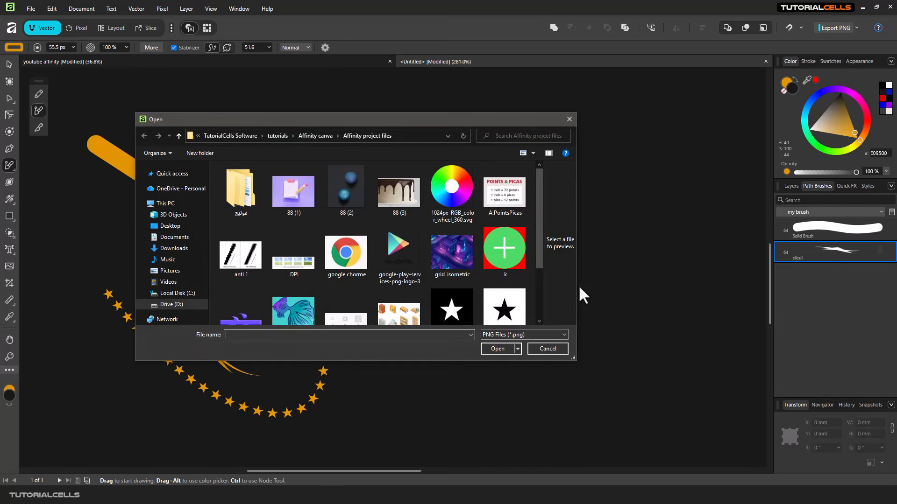
double_click(499, 314)
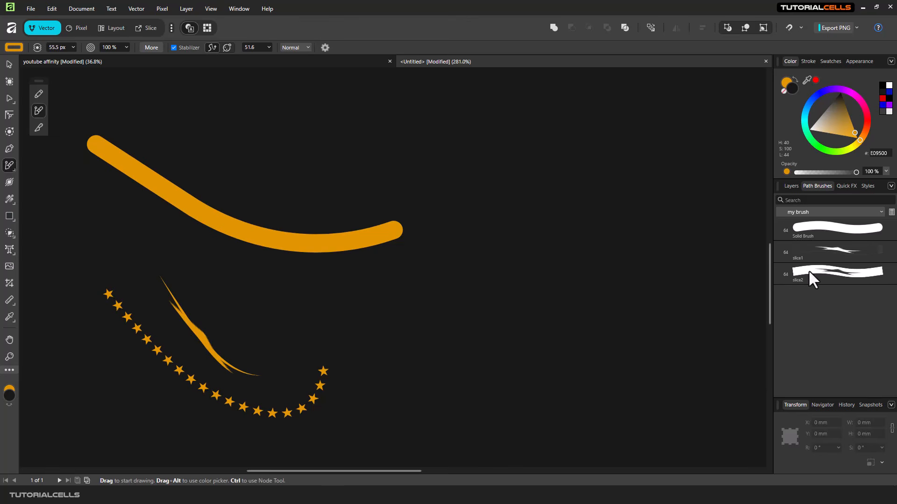
mouse_move(518, 142)
mouse_down()
mouse_move(539, 198)
mouse_move(540, 243)
mouse_up()
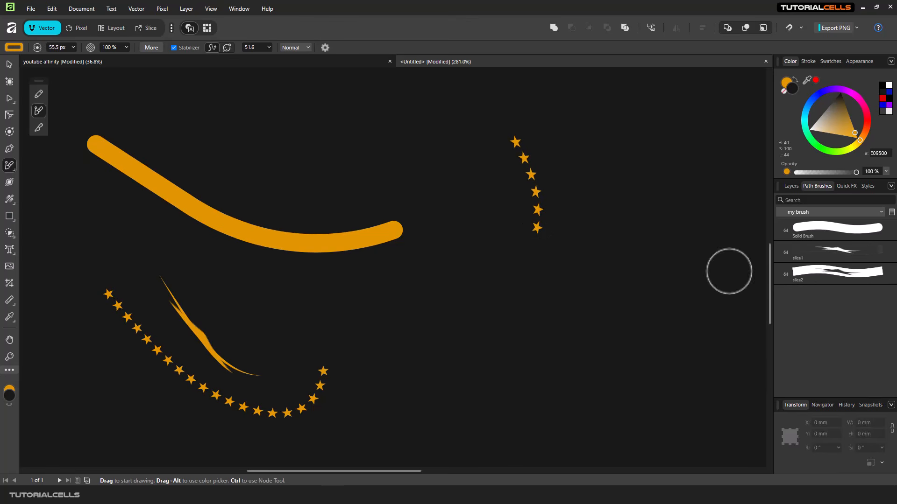
Paint a wide curved stroke with the slice2 brush to the right of the short star row, bending down toward the solid curve.
click(791, 270)
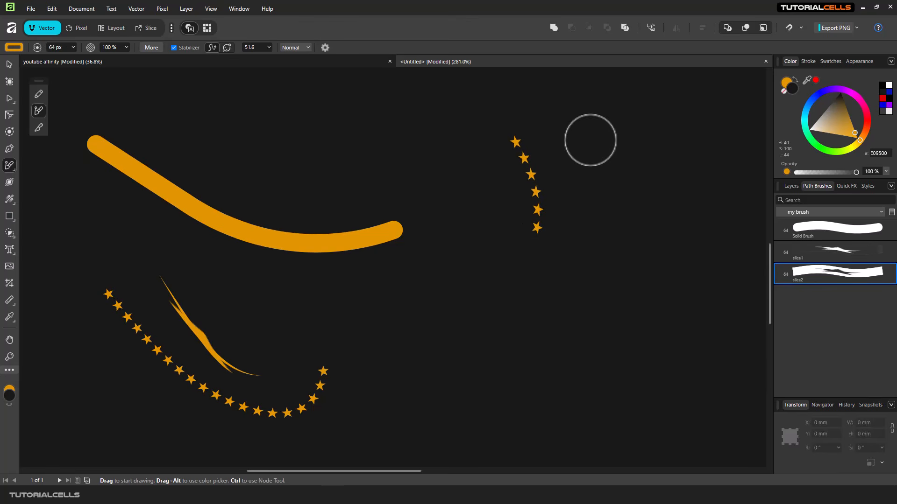
mouse_move(591, 140)
mouse_down()
mouse_move(593, 217)
mouse_move(528, 280)
mouse_move(448, 305)
mouse_up()
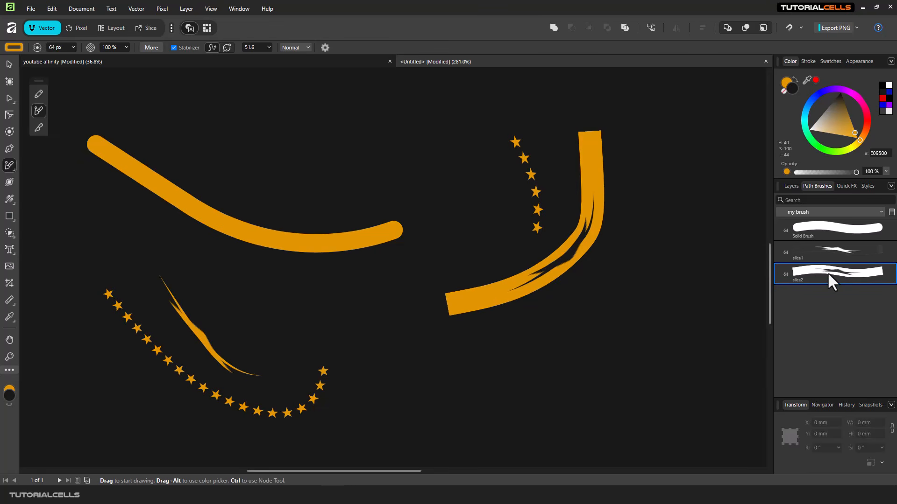
Set the slice2 brush body to Repeat and paint two curved bands of star cutouts beside the stretched slice2 stroke.
double_click(818, 280)
click(390, 272)
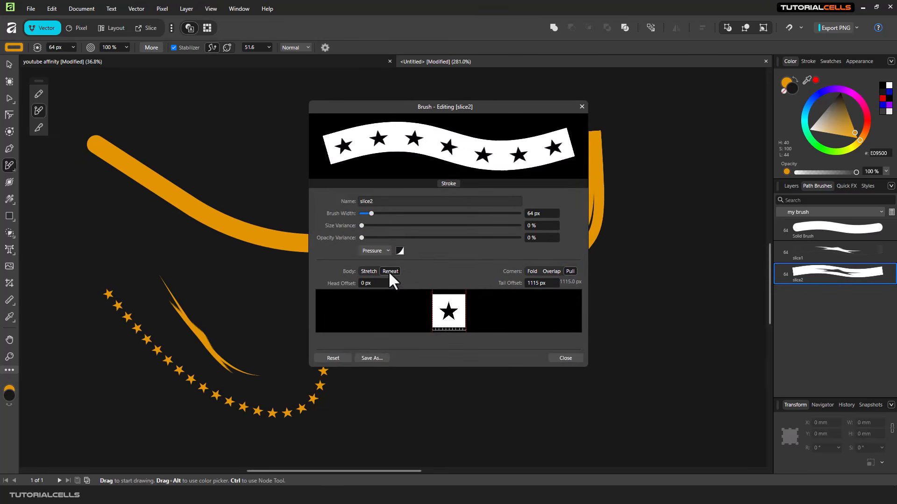
mouse_move(660, 123)
mouse_down()
mouse_move(673, 250)
mouse_move(628, 324)
mouse_up()
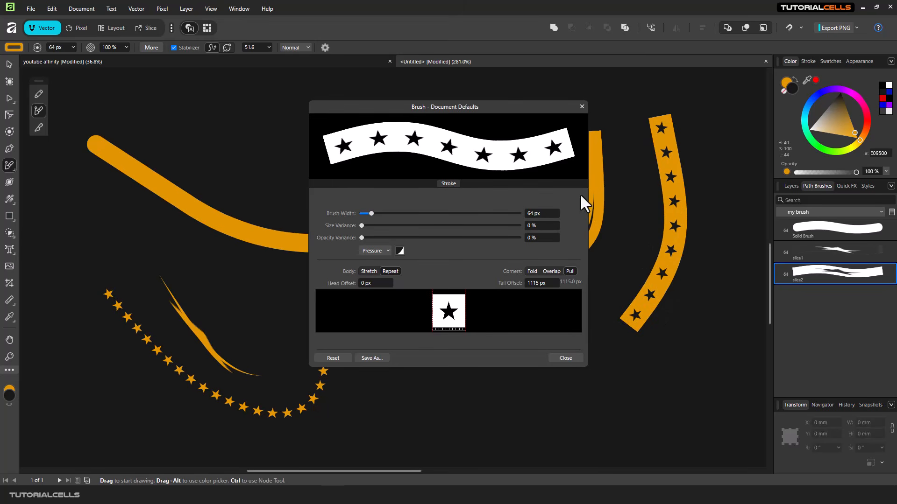
click(582, 107)
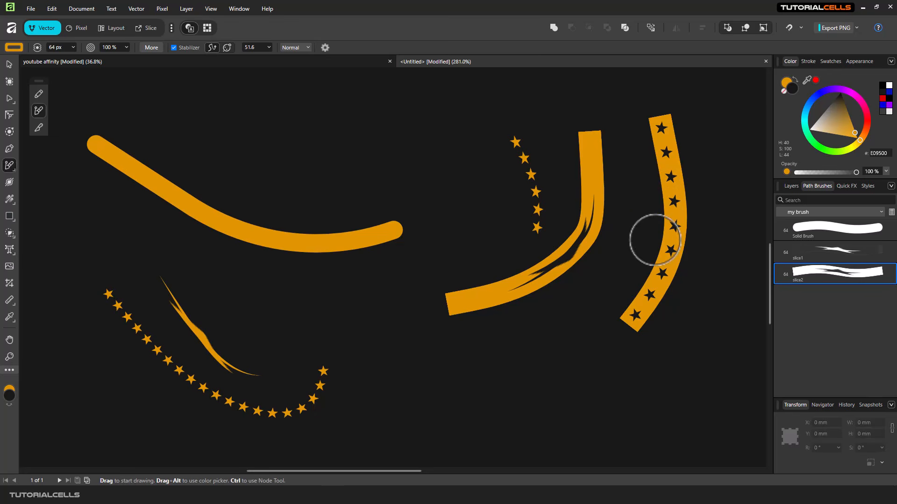
mouse_move(655, 240)
mouse_down()
mouse_move(594, 311)
mouse_move(460, 298)
mouse_up()
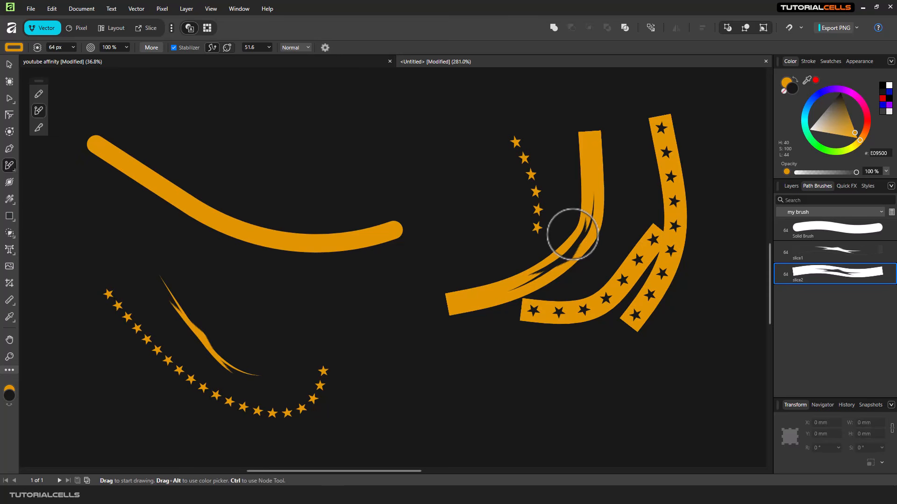
Set the stroke color to magenta E000D2 and paint a curved star band across the solid orange curve.
click(13, 47)
click(93, 91)
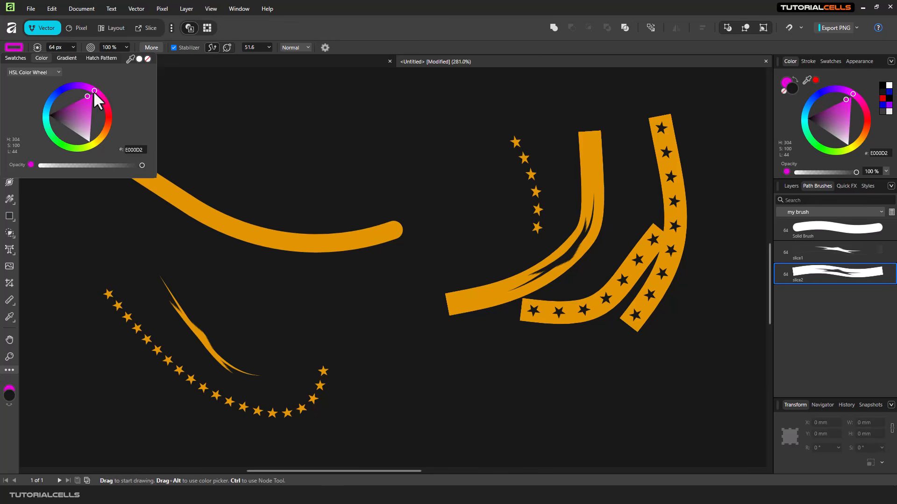
mouse_move(241, 116)
mouse_down()
mouse_move(291, 210)
mouse_move(266, 264)
mouse_up()
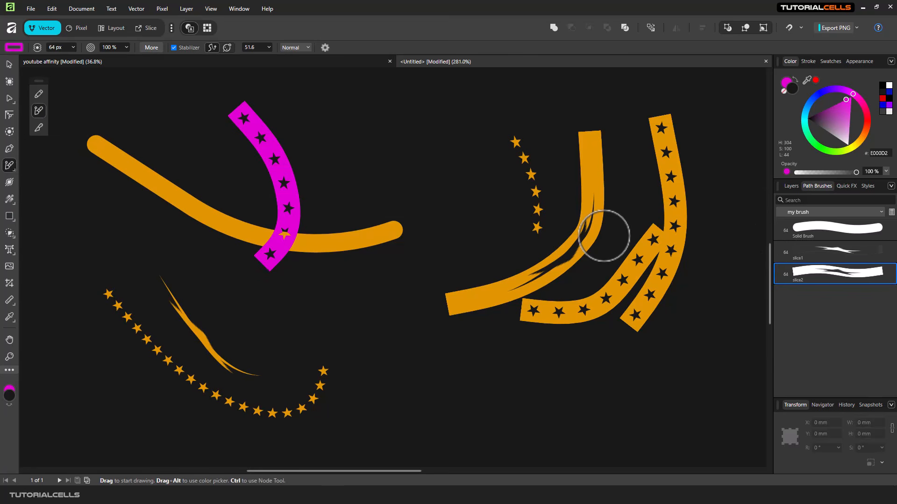
click(891, 186)
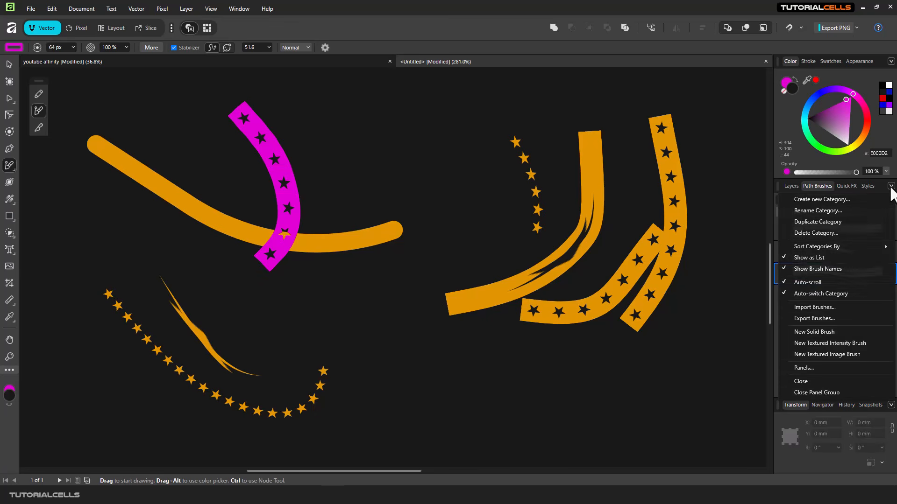
click(825, 355)
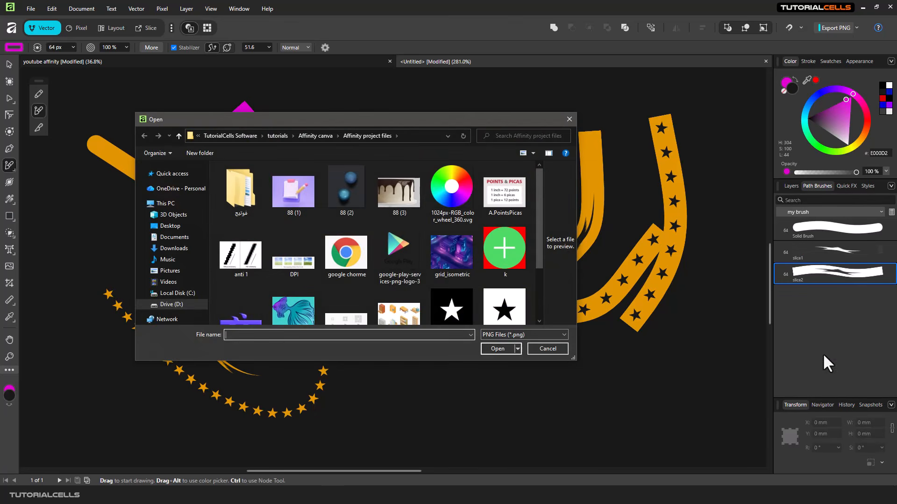
click(569, 119)
Create a textured image brush in the "my brush" category from the 1024px-RGB_color_wheel_360.svg image.
click(891, 186)
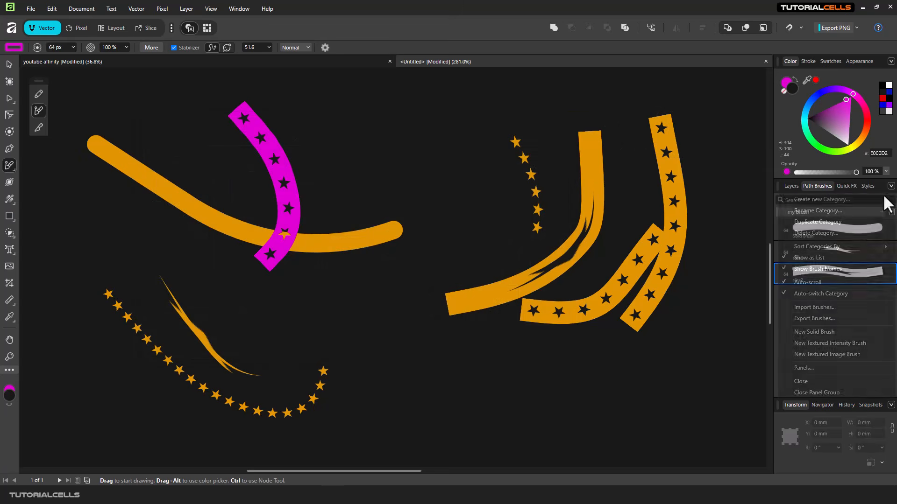
click(848, 352)
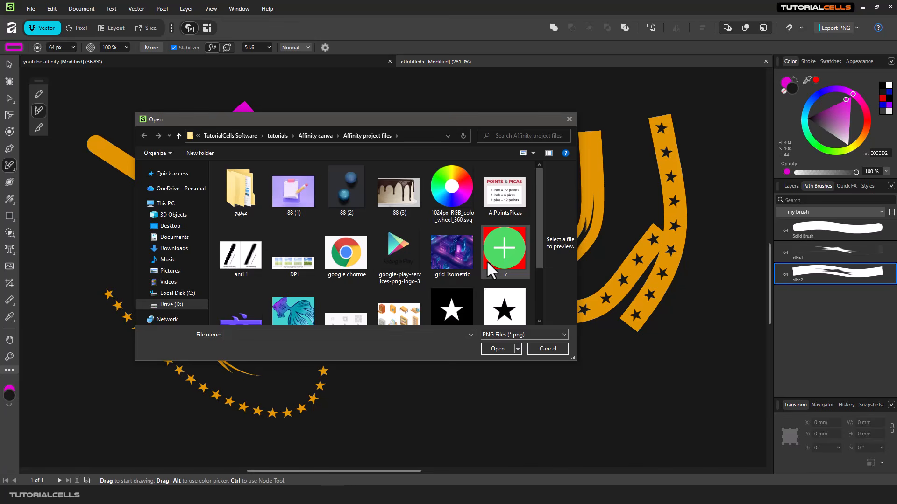
double_click(462, 205)
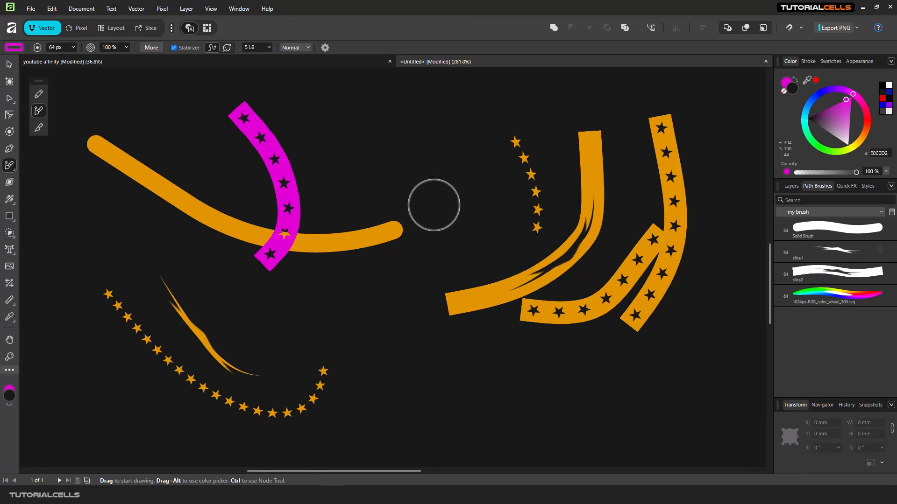
Set the color wheel brush body to Repeat and paint a looping stroke of color wheels in the middle of the canvas.
double_click(837, 293)
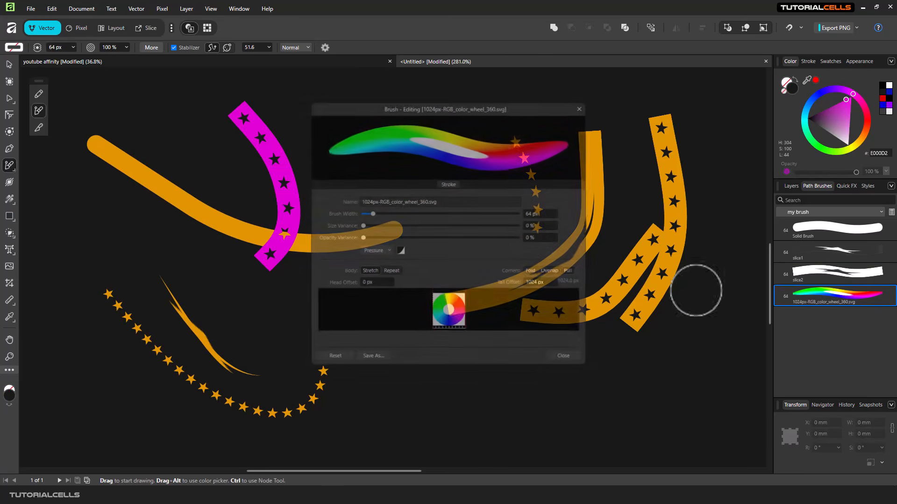
click(397, 273)
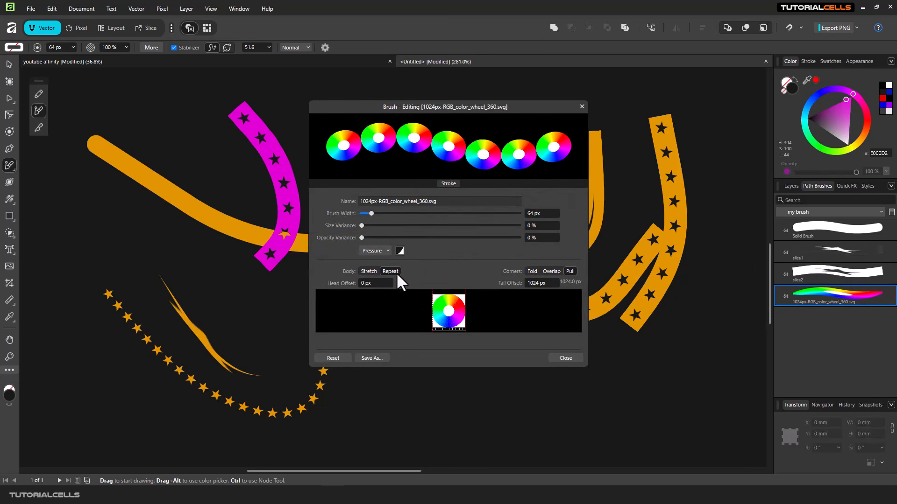
click(582, 106)
mouse_move(434, 112)
mouse_down()
mouse_move(457, 204)
mouse_move(409, 277)
mouse_move(396, 346)
mouse_move(484, 264)
mouse_move(318, 200)
mouse_up()
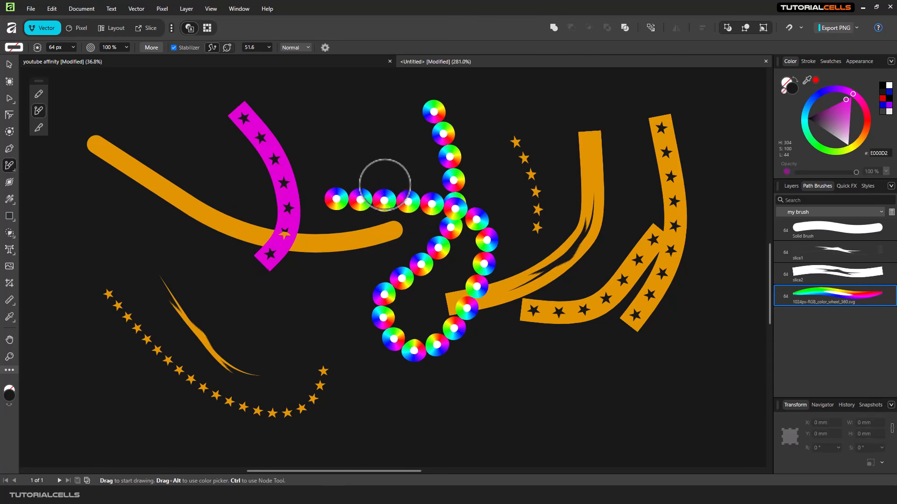
Set the stroke color to red E51A1A and paint a downward curve with the color wheel brush beside the magenta band.
click(14, 47)
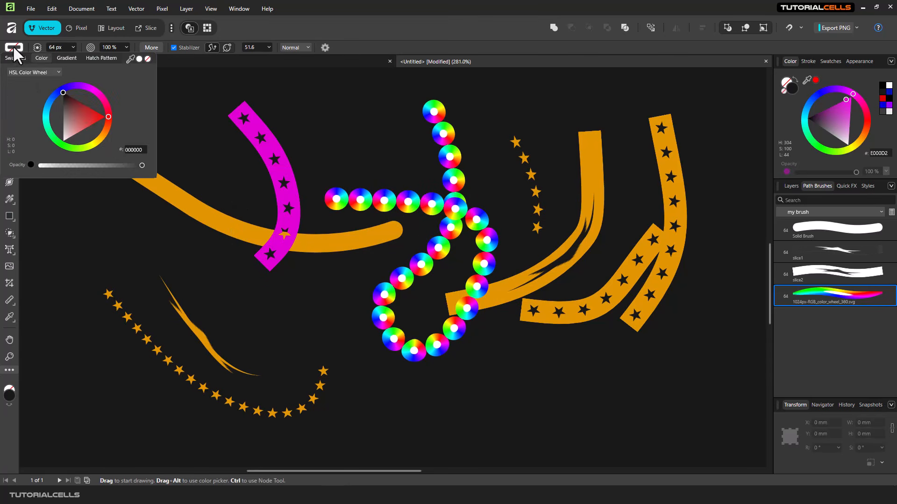
click(96, 116)
mouse_move(324, 98)
mouse_down()
mouse_move(353, 159)
mouse_move(352, 229)
mouse_move(331, 287)
mouse_move(297, 320)
mouse_up()
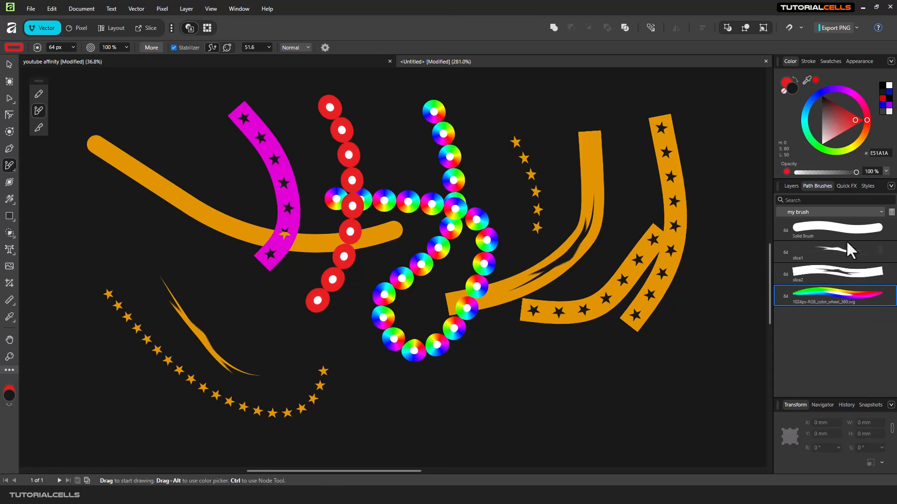
Set the stroke color to none and paint a long winding stroke with the color wheel brush across the existing strokes.
click(890, 186)
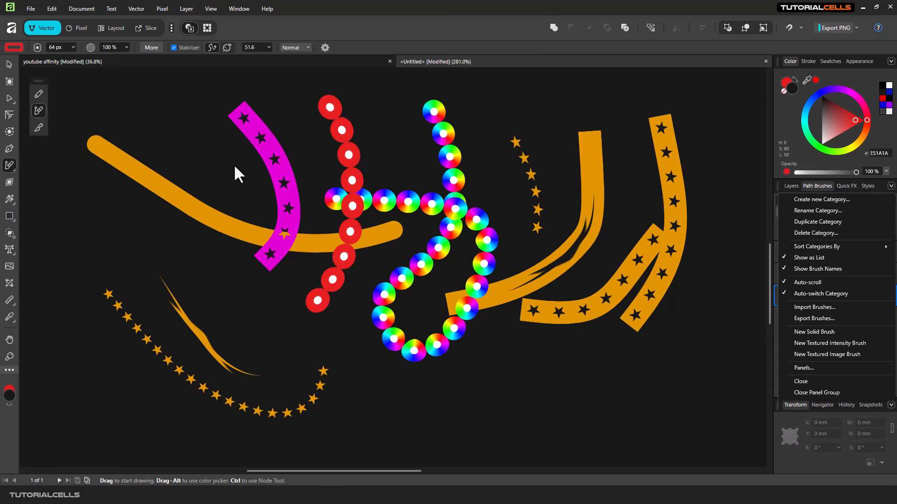
click(10, 47)
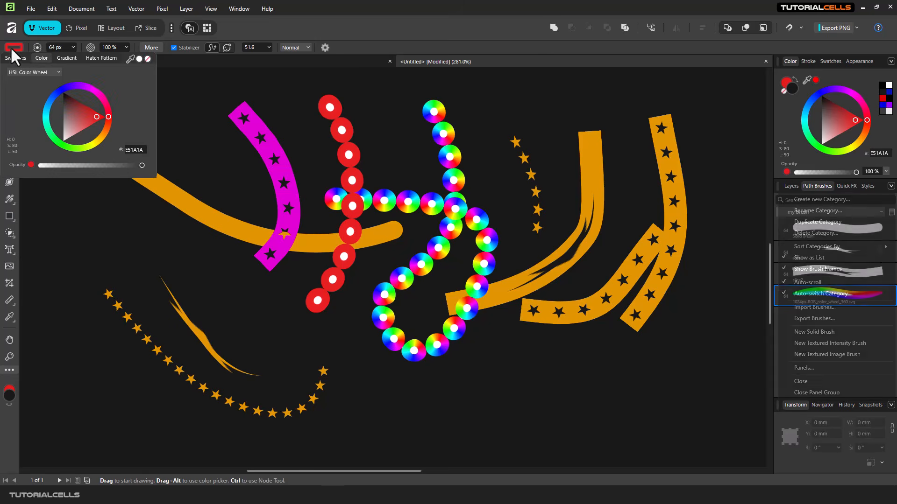
click(147, 58)
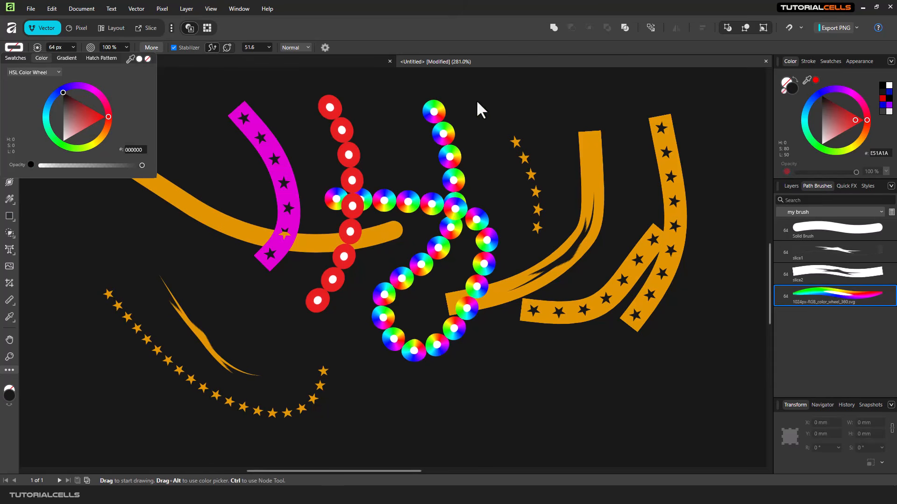
mouse_move(476, 100)
mouse_down()
mouse_move(494, 124)
mouse_move(543, 273)
mouse_move(426, 427)
mouse_move(467, 435)
mouse_move(234, 310)
mouse_move(155, 110)
mouse_up()
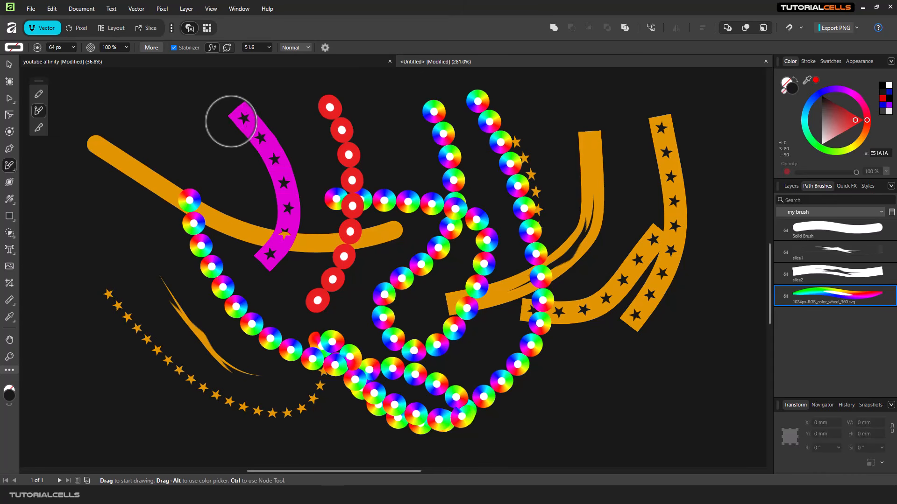